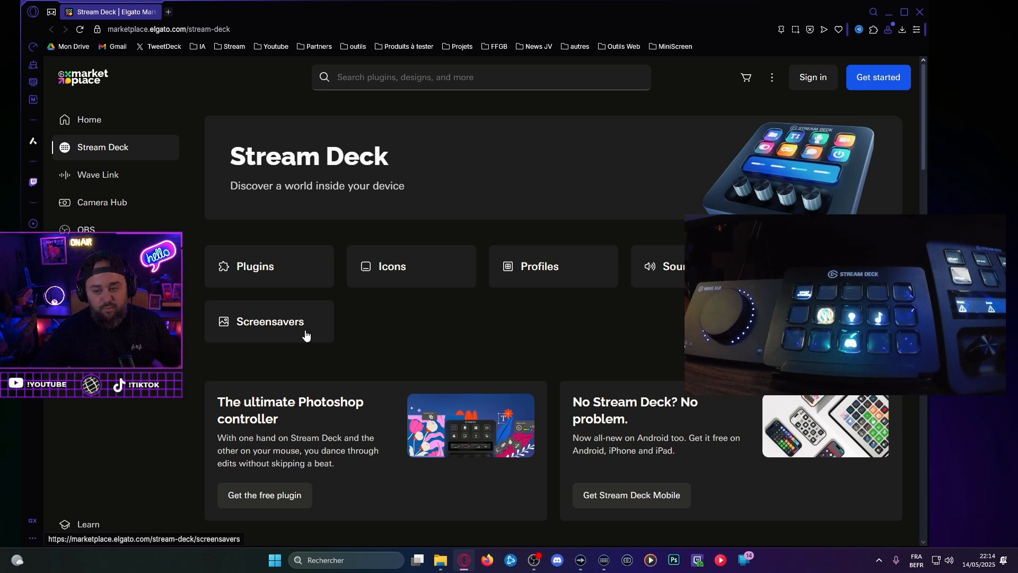
# Step: Open the Plugins category of the Stream Deck marketplace and look through the popular plugins such as OBS Studio, Discord and Twitch
pyautogui.press('super+Up')
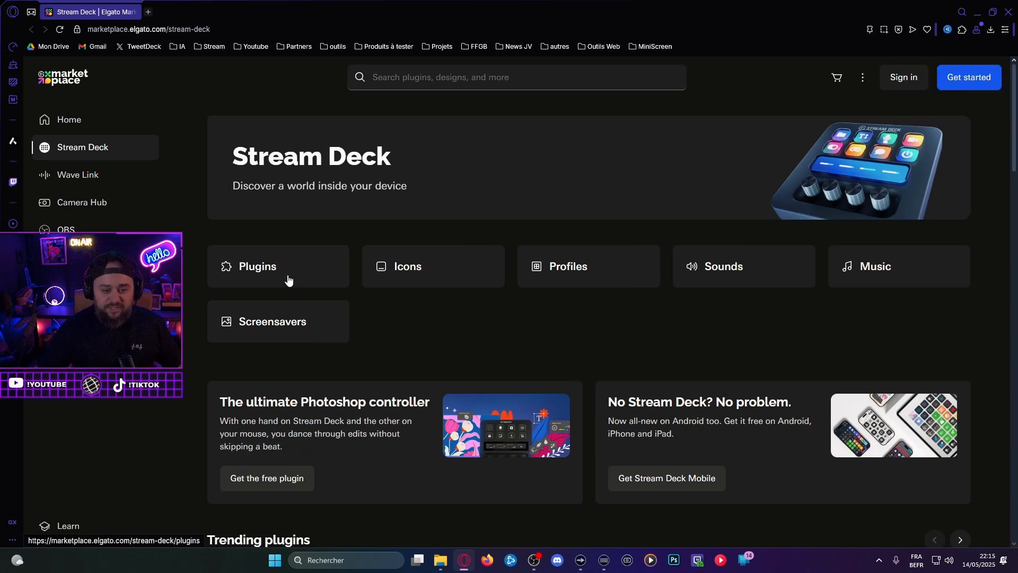
pyautogui.click(272, 266)
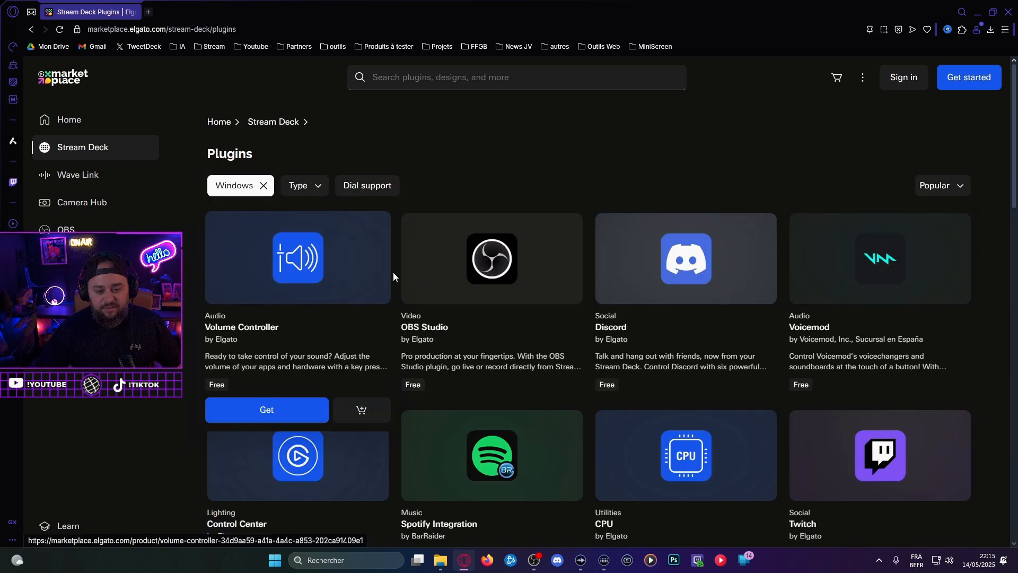
pyautogui.scroll(-3, 407, 287)
pyautogui.scroll(-2, 407, 286)
pyautogui.scroll(4, 409, 289)
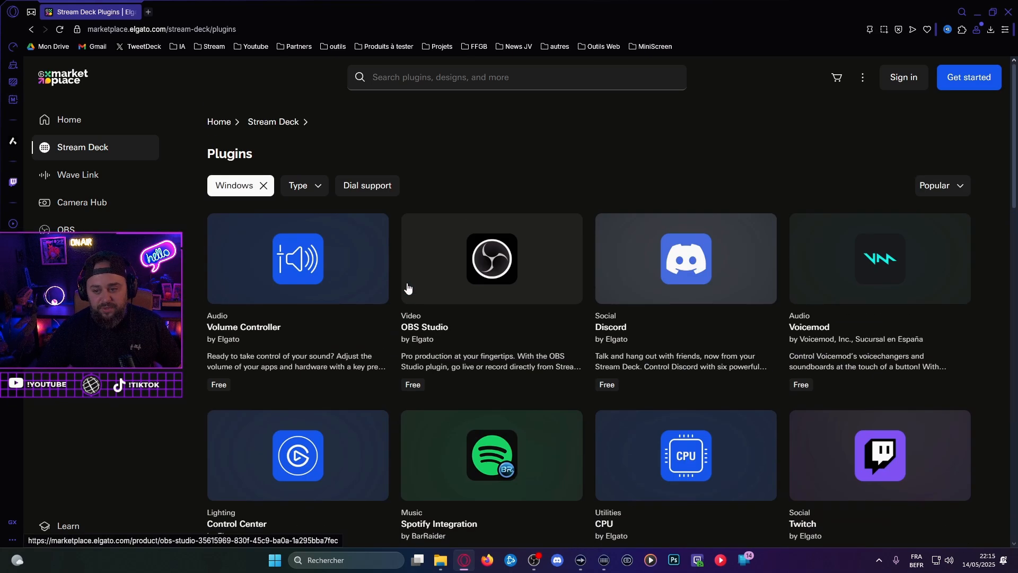
pyautogui.moveTo(475, 264)
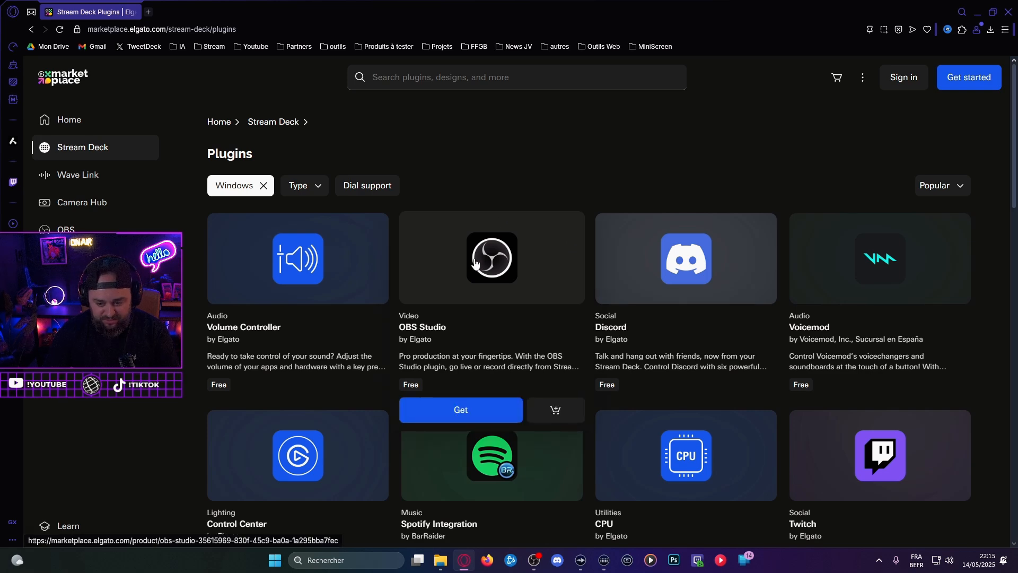
pyautogui.moveTo(703, 273)
pyautogui.scroll(-4, 700, 272)
pyautogui.moveTo(802, 317)
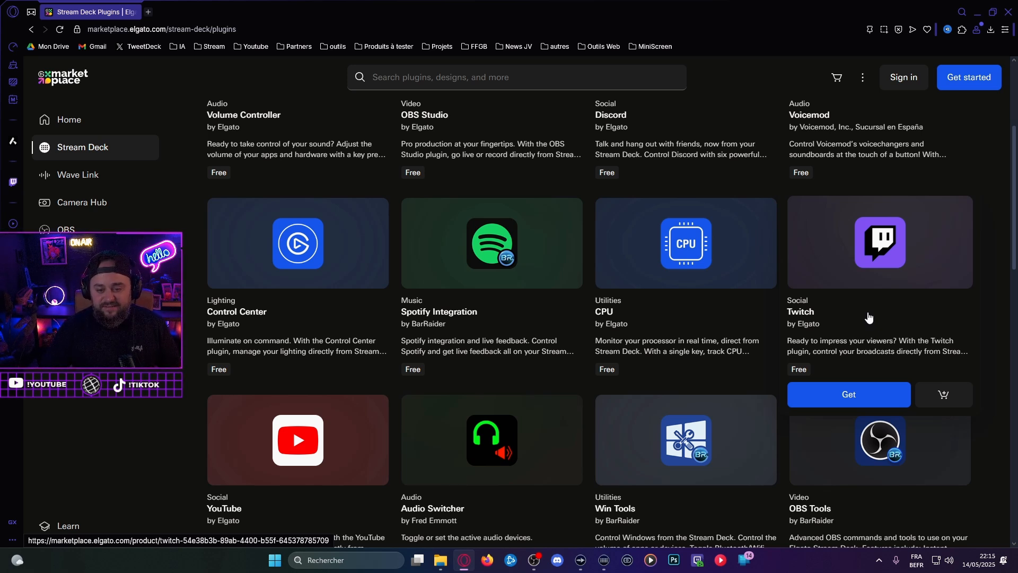
# Step: Return to the Stream Deck marketplace page, open the Icons category and look through the available icon packs
pyautogui.hotkey('alt', 'Left')
pyautogui.click(432, 267)
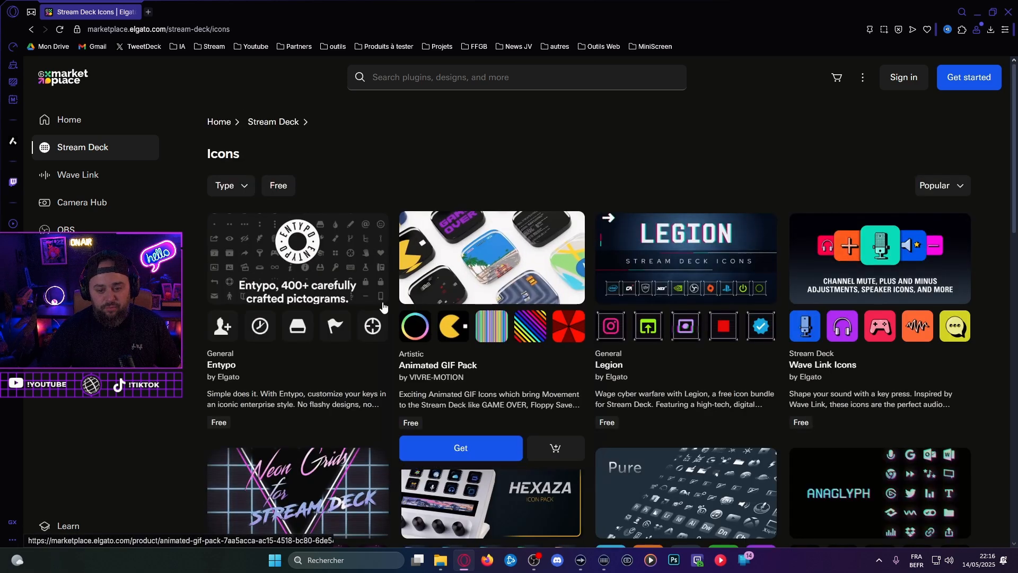
pyautogui.moveTo(292, 300)
pyautogui.scroll(-6, 636, 313)
pyautogui.moveTo(636, 314)
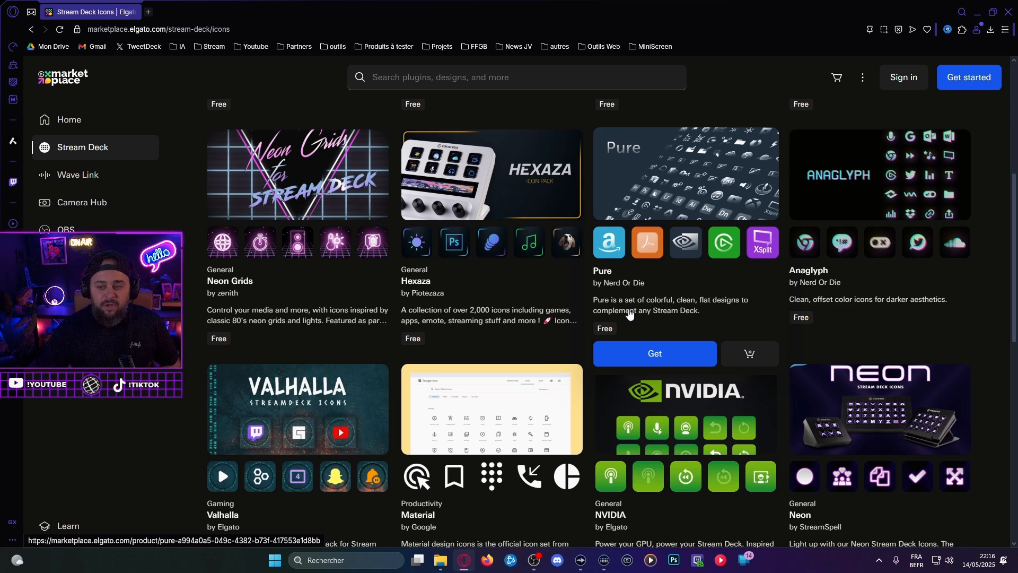
pyautogui.scroll(3, 676, 304)
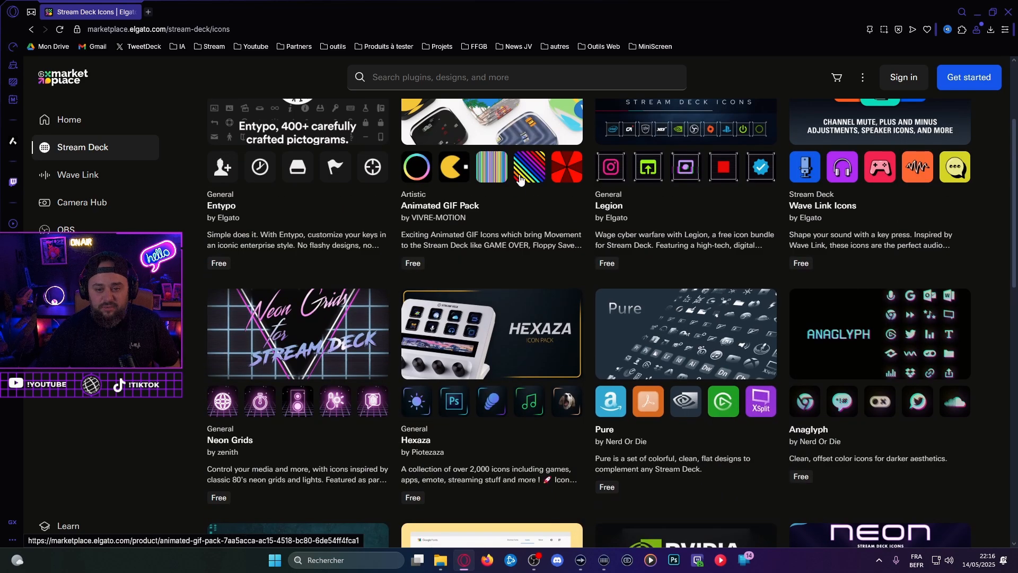
pyautogui.scroll(3, 505, 174)
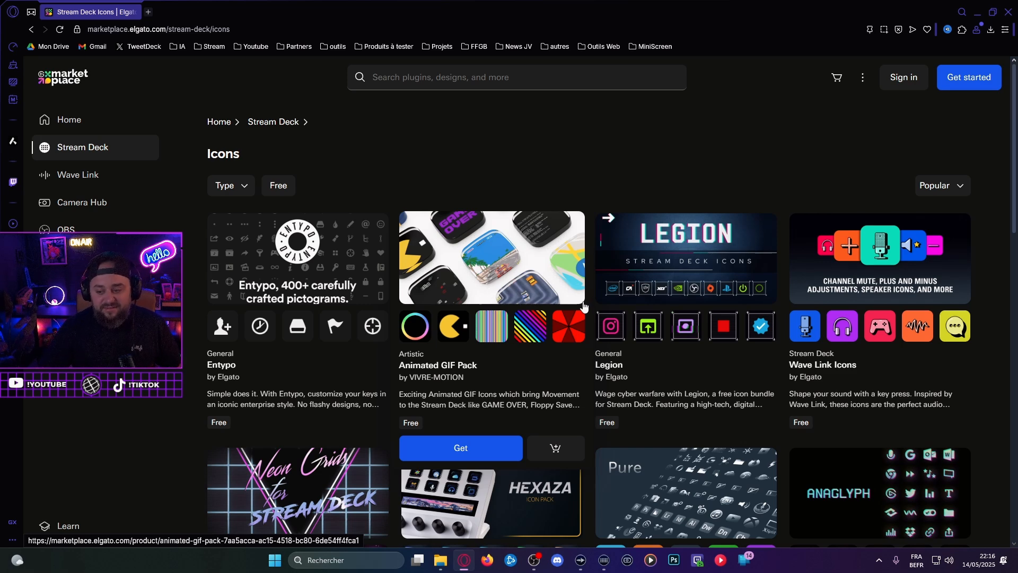
pyautogui.scroll(-7, 589, 321)
pyautogui.moveTo(601, 318)
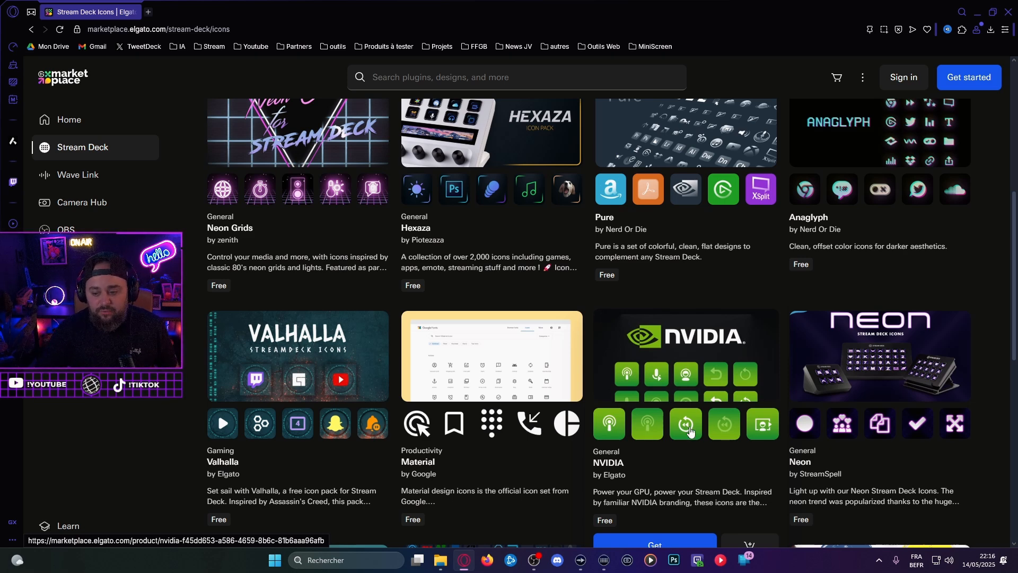
# Step: Go back to the Stream Deck marketplace page and open the Sounds category
pyautogui.hotkey('alt', 'Left')
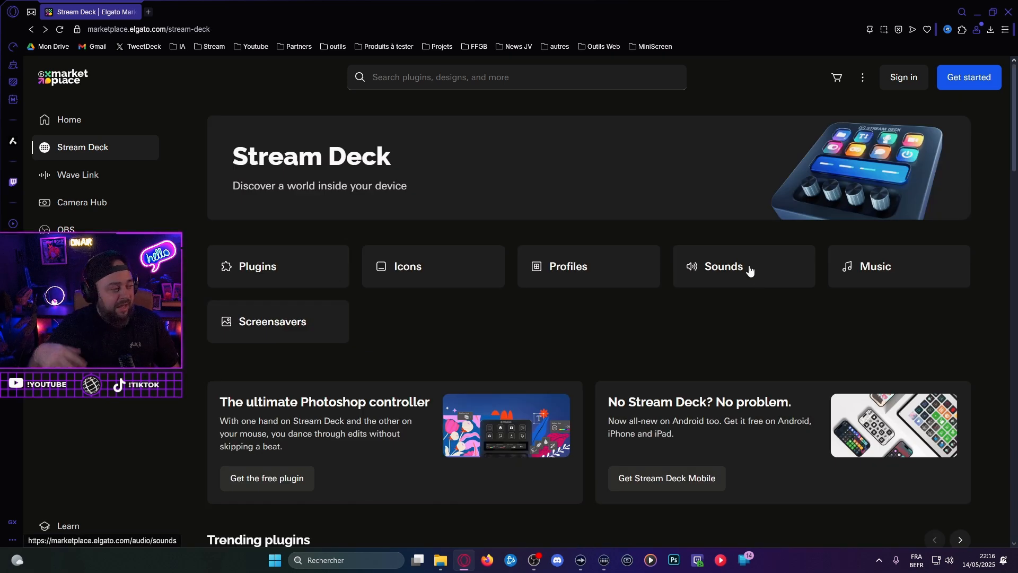
pyautogui.click(741, 271)
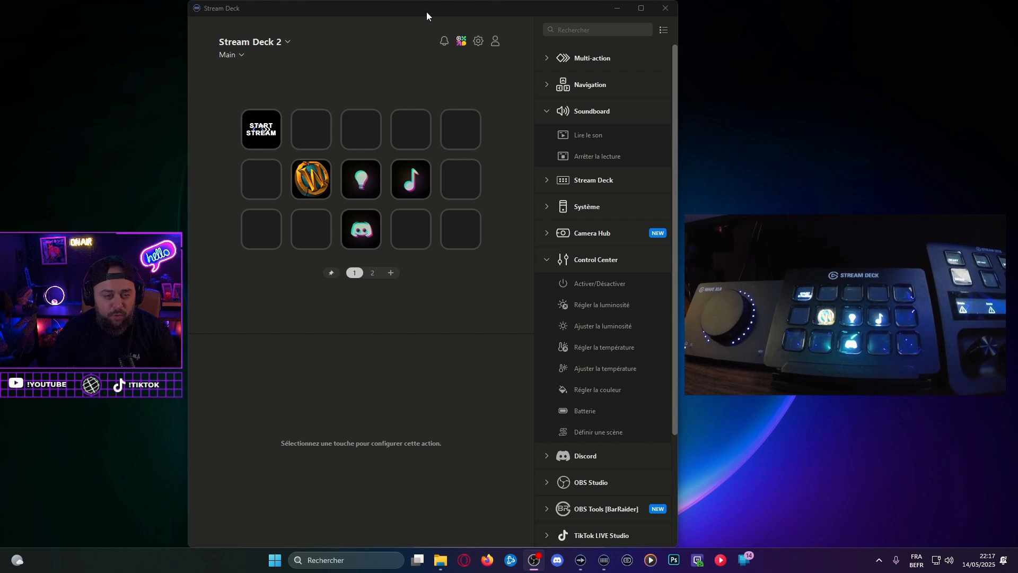
# Step: In the Stream Deck app, display the Sound profile to examine its soundboard keys and return to the Main profile
pyautogui.click(235, 55)
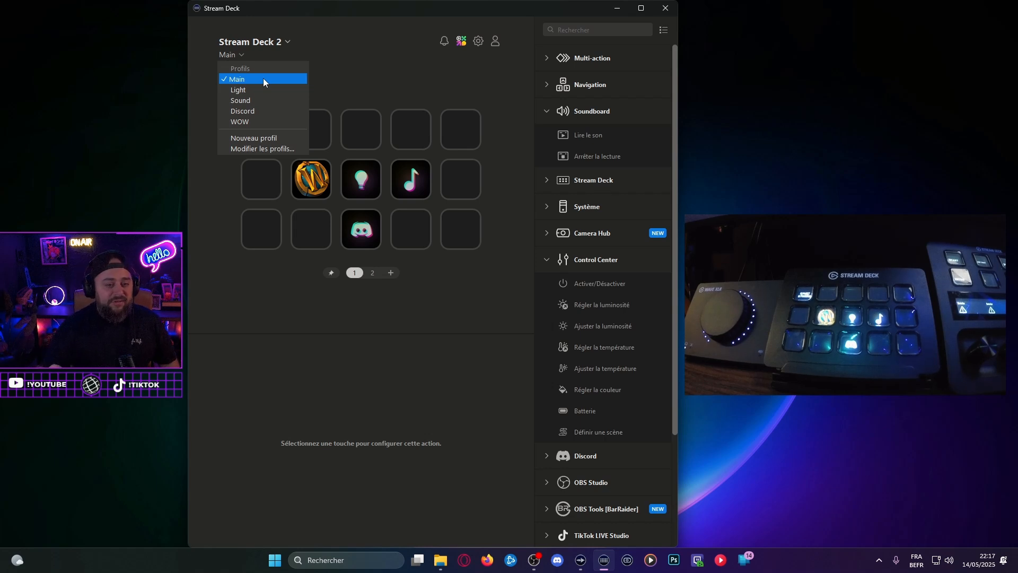
pyautogui.click(245, 101)
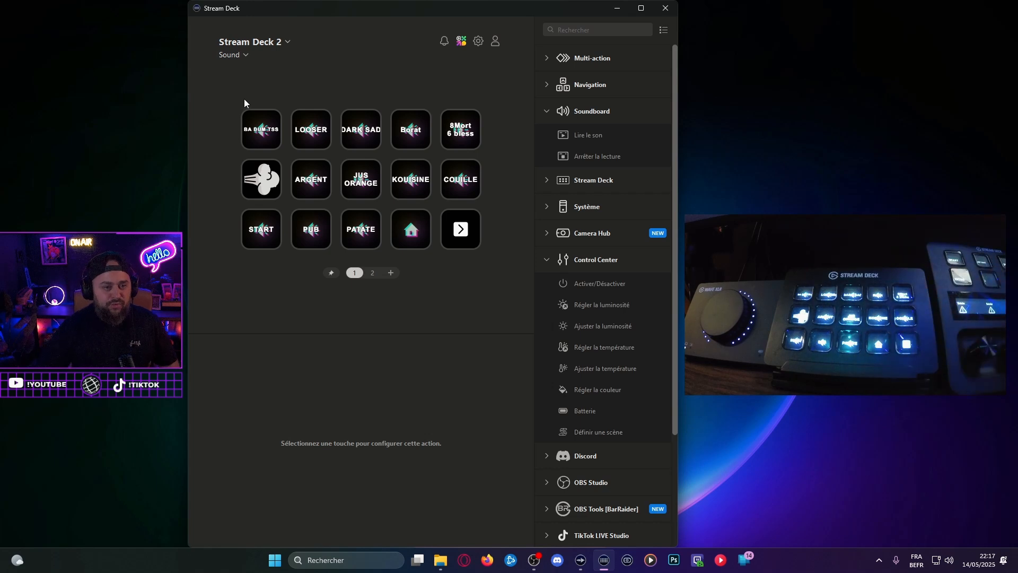
pyautogui.click(233, 55)
pyautogui.click(312, 62)
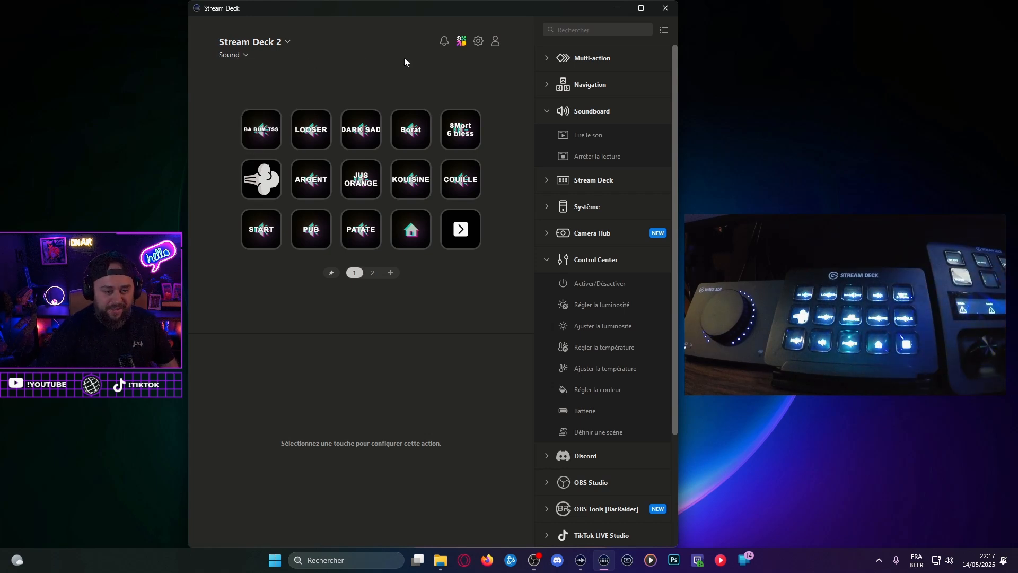
pyautogui.click(233, 55)
pyautogui.click(241, 77)
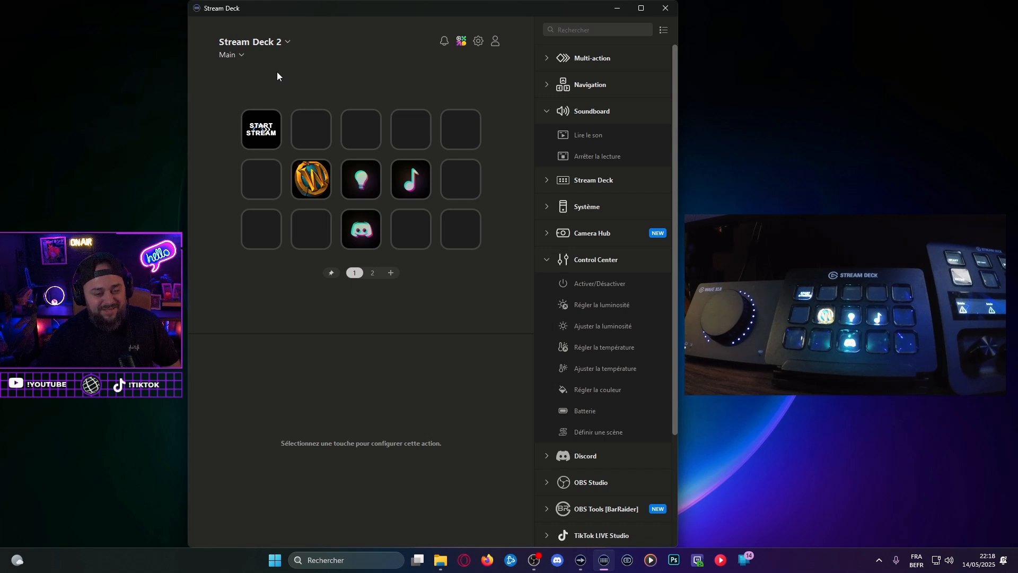
# Step: Create a new profile for Stream Deck 2 and name it OBS in the profile preferences
pyautogui.click(239, 57)
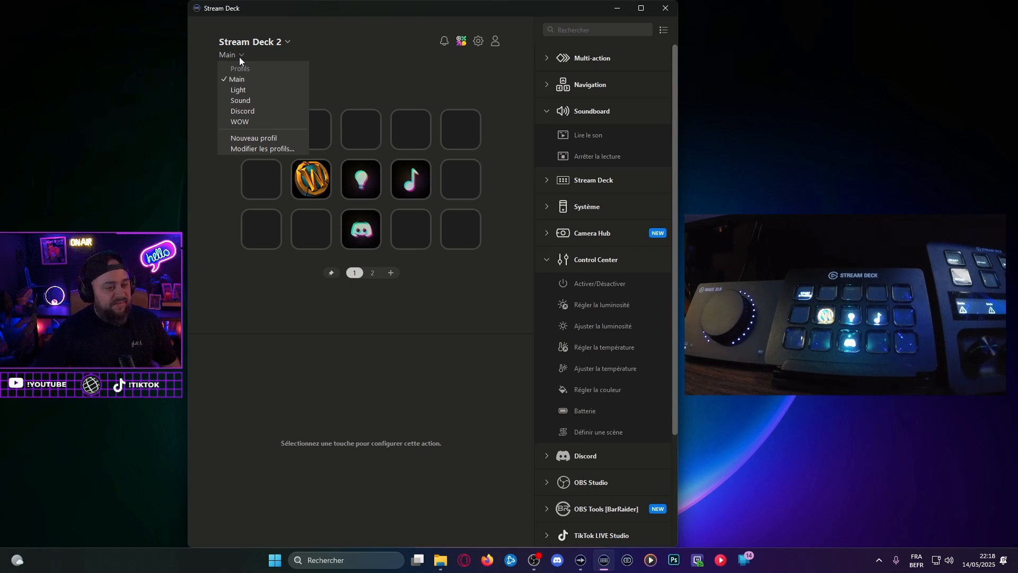
pyautogui.click(283, 139)
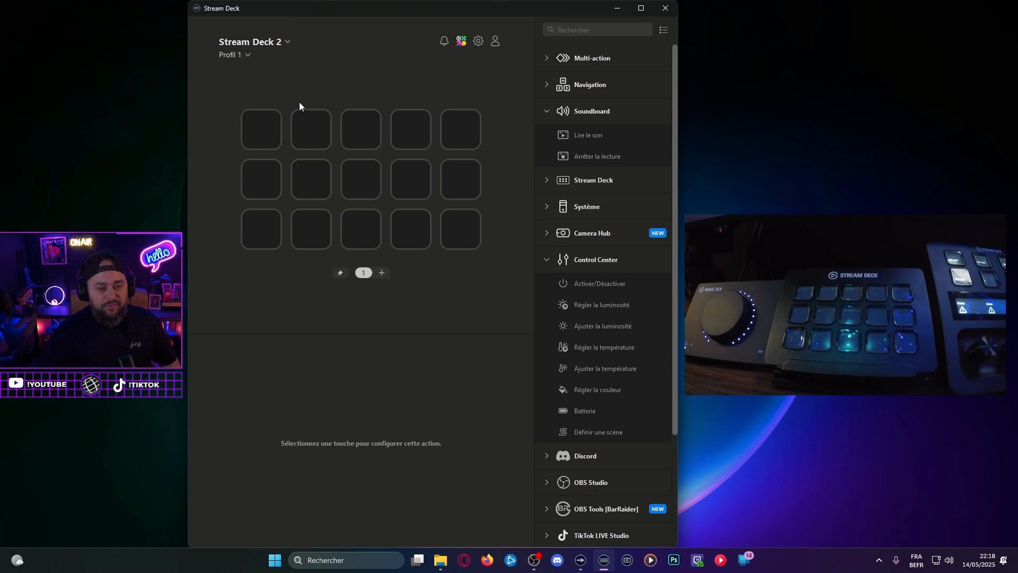
pyautogui.click(236, 55)
pyautogui.click(238, 158)
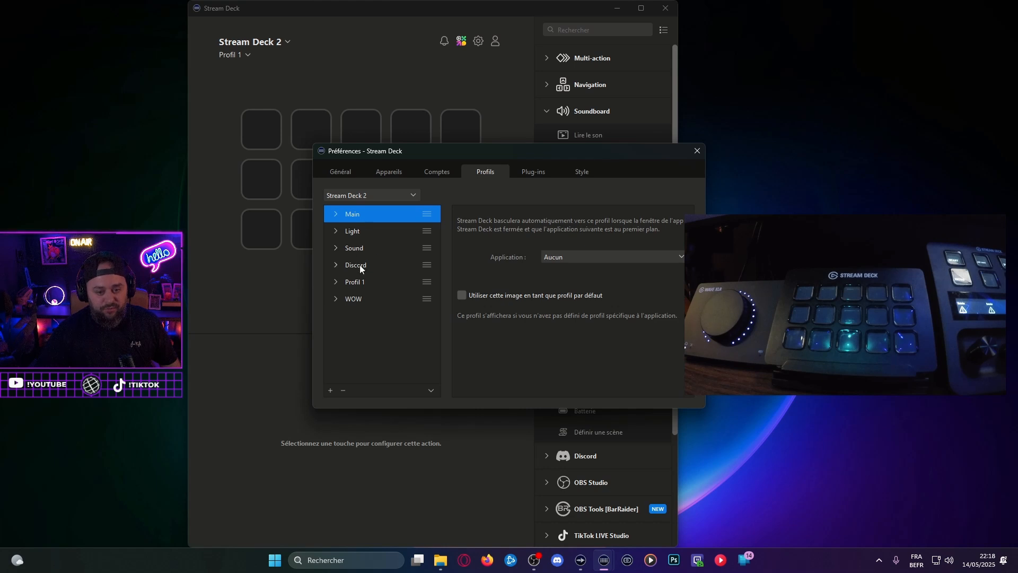
pyautogui.click(355, 284)
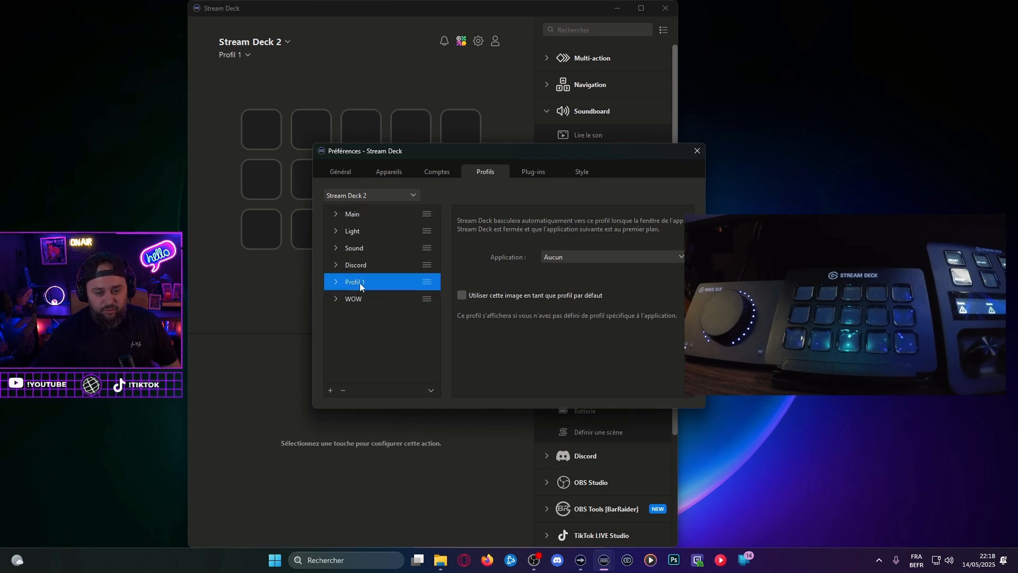
pyautogui.click(359, 281)
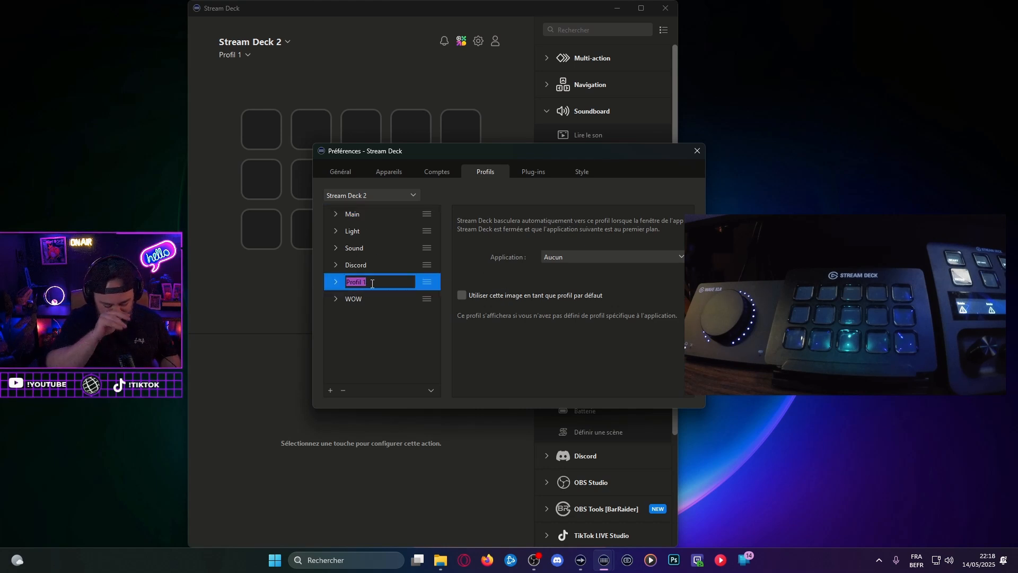
pyautogui.write('OBS')
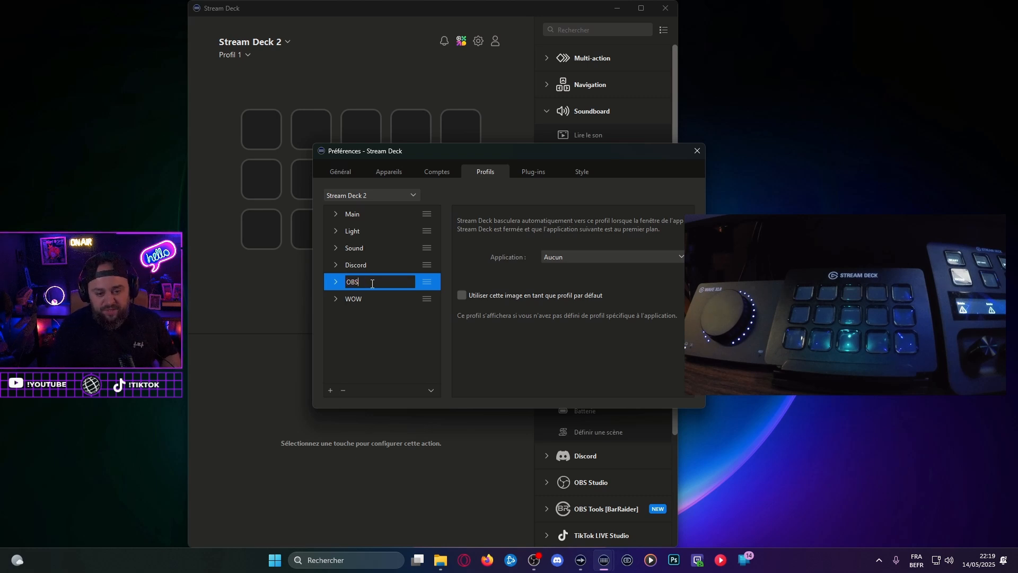
pyautogui.press('Return')
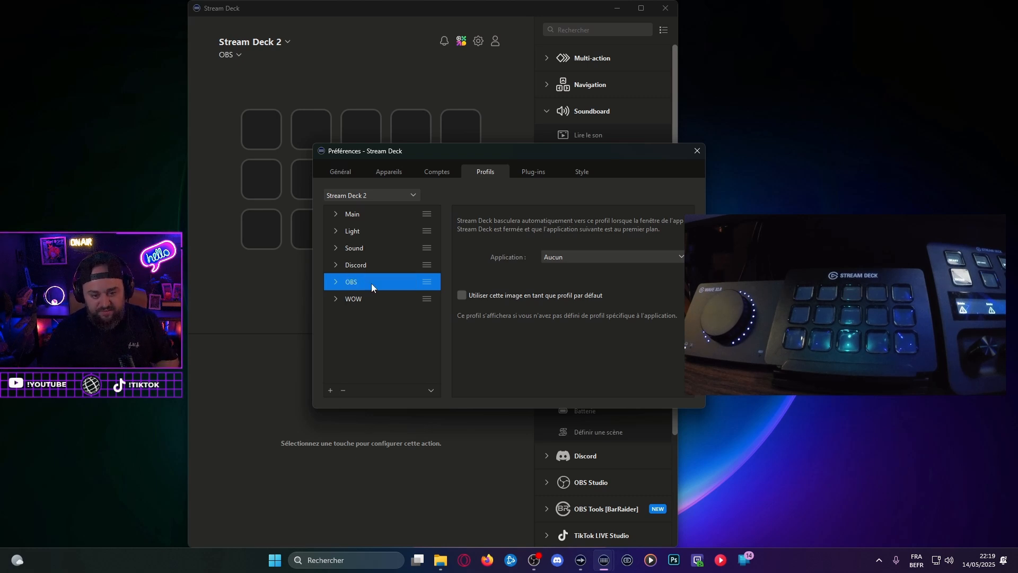
pyautogui.moveTo(371, 283)
pyautogui.mouseDown()
pyautogui.moveTo(368, 228)
pyautogui.moveTo(368, 283)
pyautogui.mouseUp()
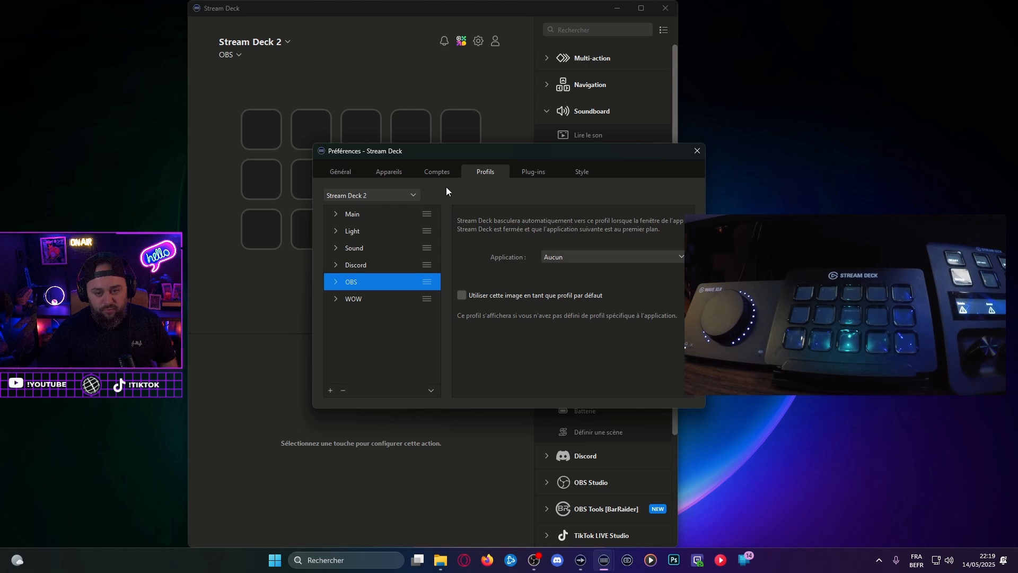
pyautogui.click(697, 150)
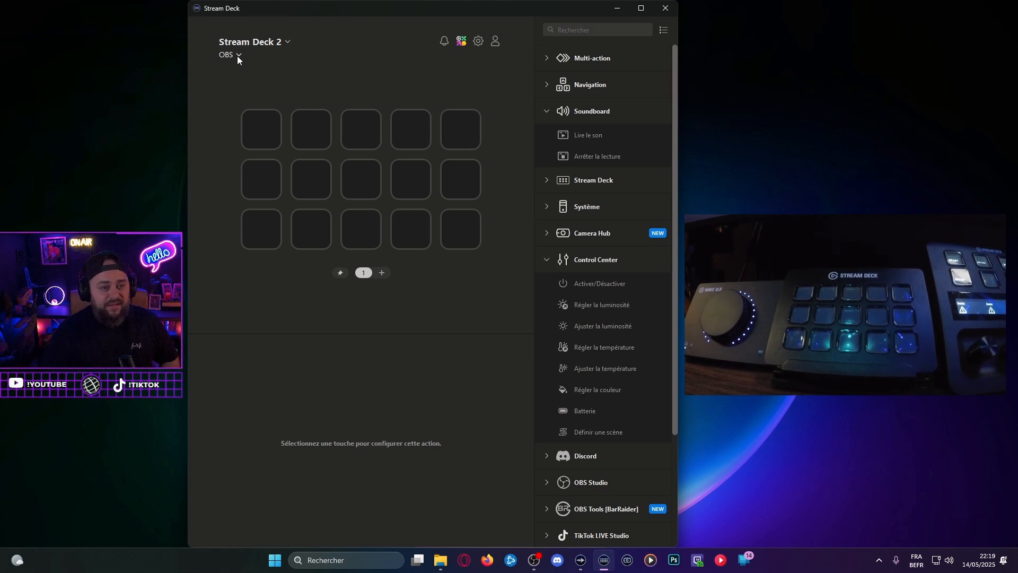
# Step: Switch to the Main profile and back to the OBS profile to check both key layouts
pyautogui.click(236, 56)
pyautogui.click(238, 75)
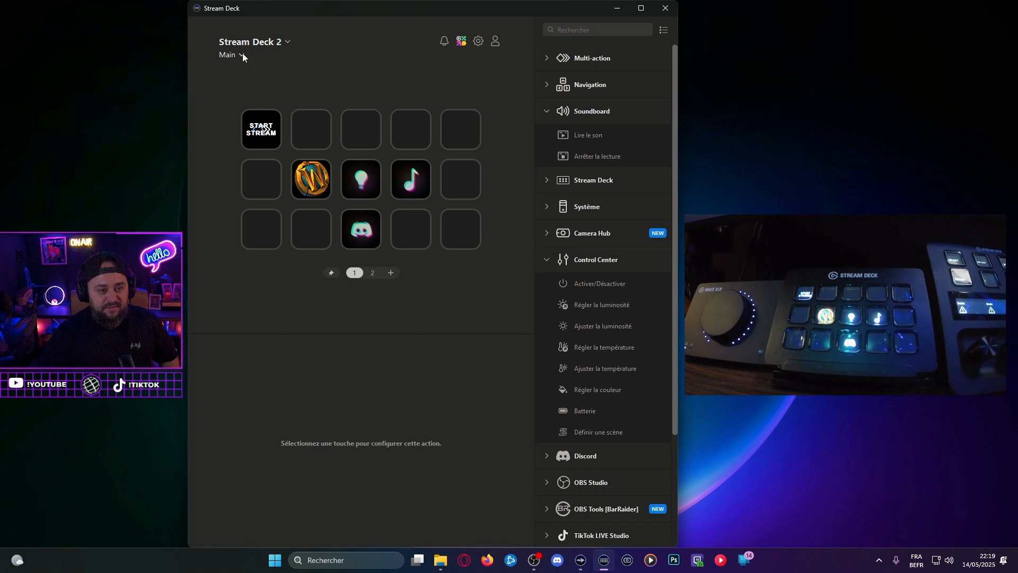
pyautogui.click(243, 55)
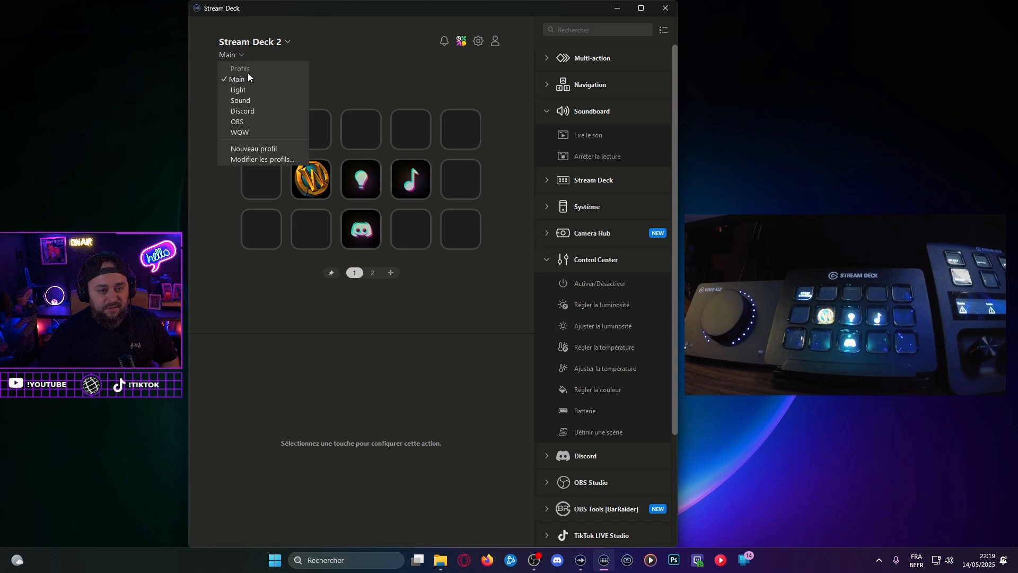
pyautogui.click(238, 122)
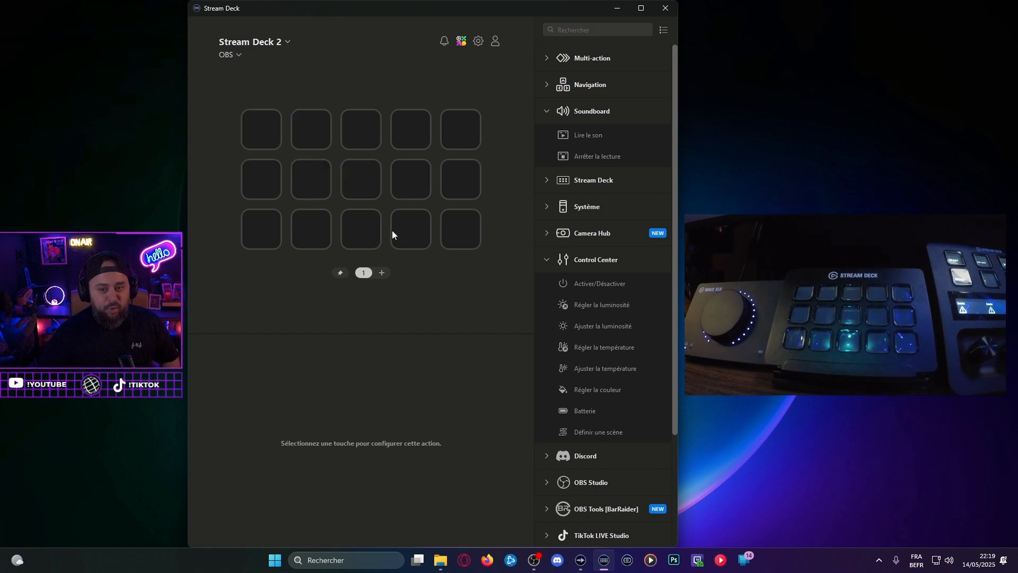
# Step: Assign a Changer de profil action to the fourth key of the OBS profile's bottom row, targeting the Main profile on the current device
pyautogui.click(547, 86)
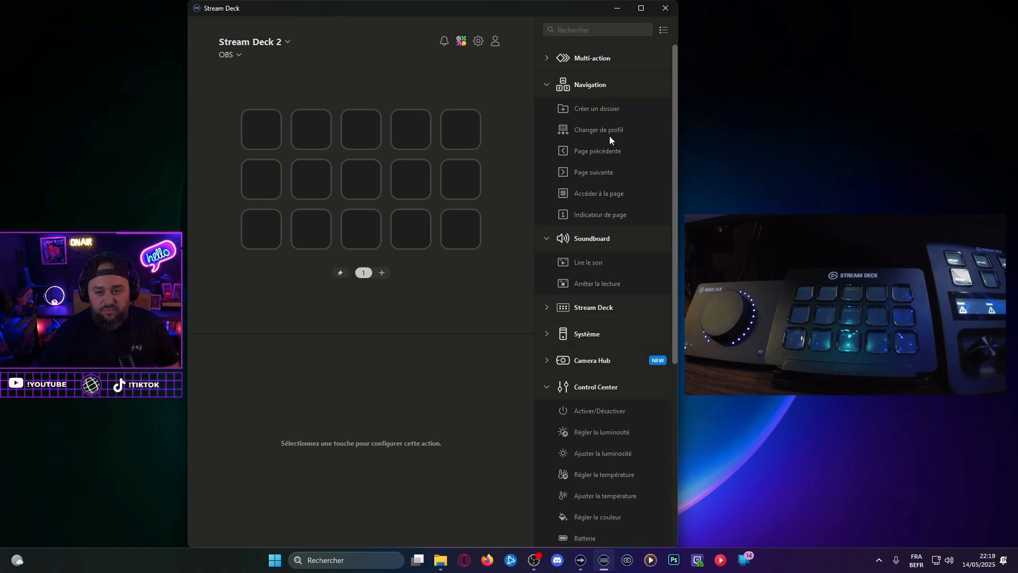
pyautogui.moveTo(597, 129); pyautogui.dragTo(411, 229)
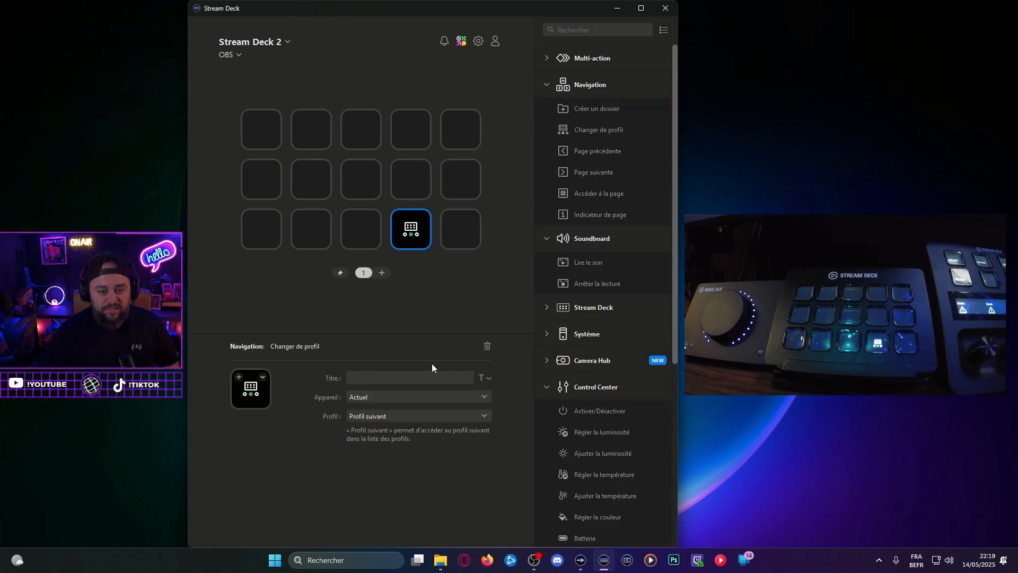
pyautogui.click(365, 416)
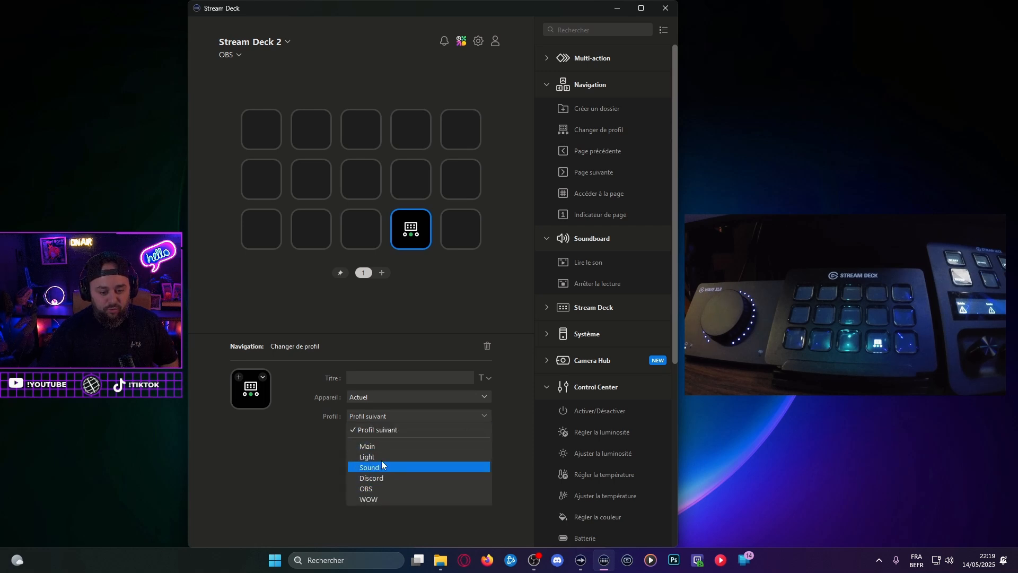
pyautogui.click(377, 446)
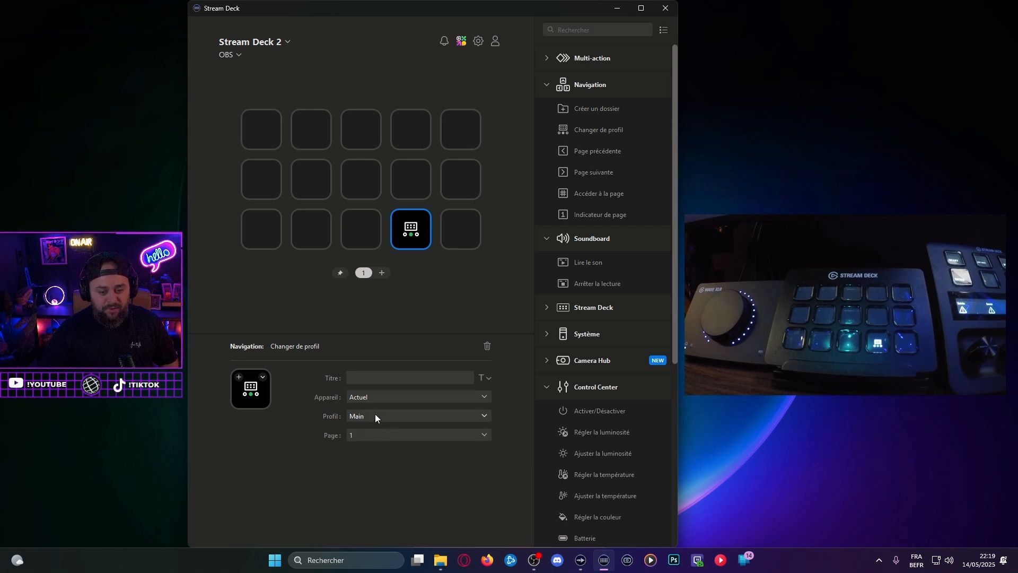
pyautogui.click(370, 396)
pyautogui.click(370, 397)
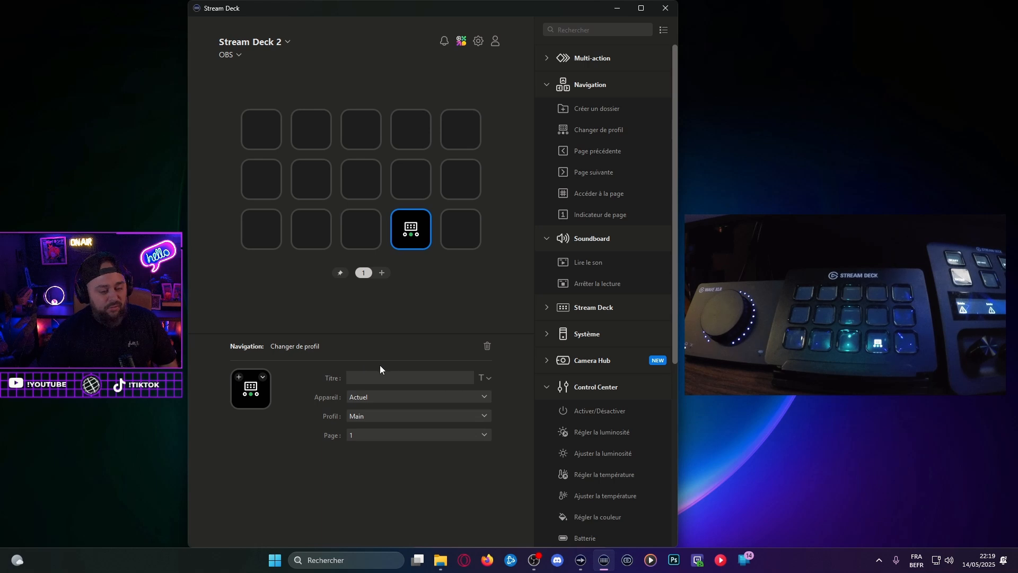
# Step: Give the profile-switching key in the OBS profile the house icon from the Anaglyph pack in the icon library
pyautogui.click(252, 396)
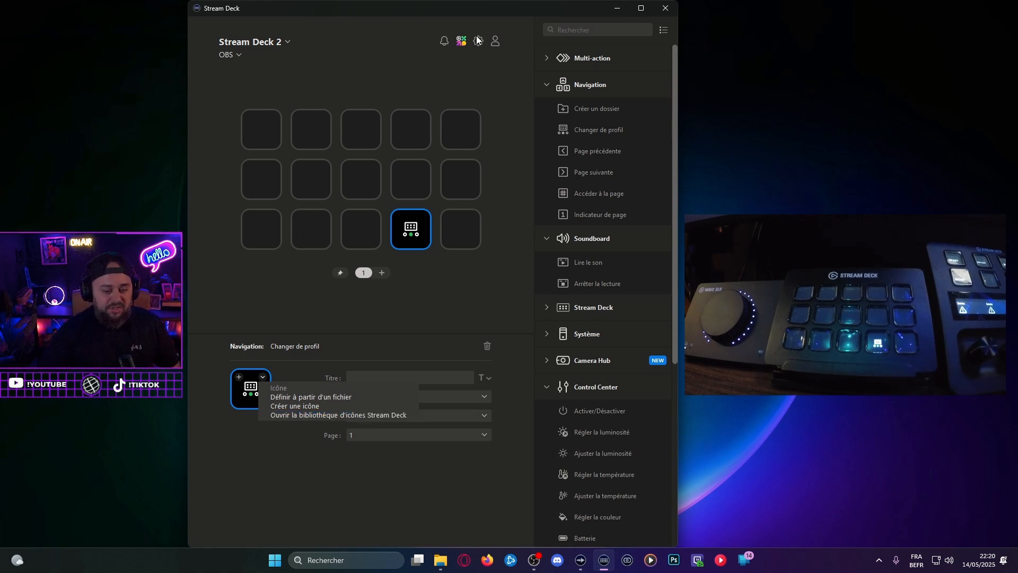
pyautogui.click(309, 416)
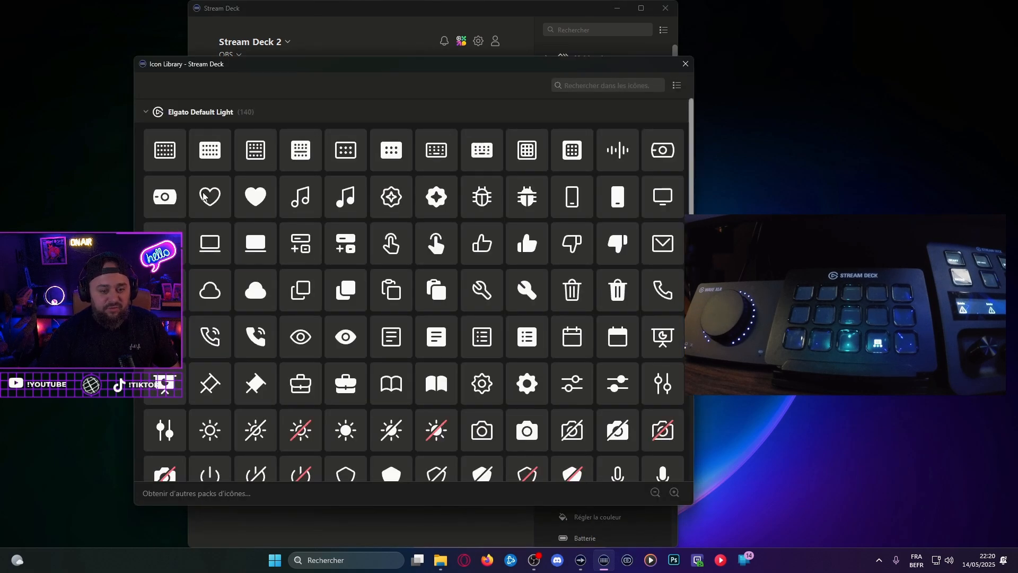
pyautogui.scroll(-6, 370, 300)
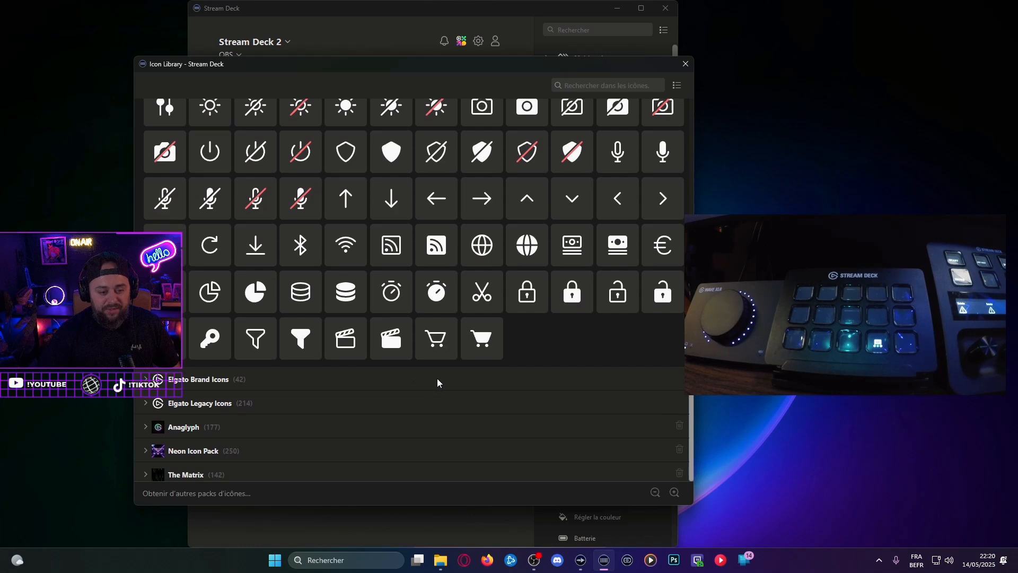
pyautogui.click(146, 426)
pyautogui.scroll(-5, 273, 373)
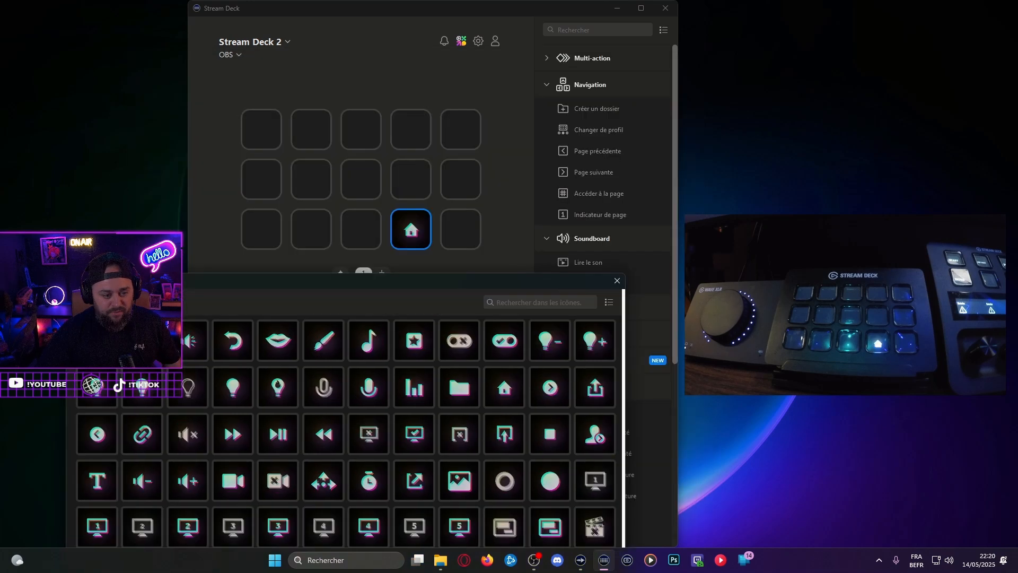
# Step: Move the icon library aside to check the house key's target page options, and close the library
pyautogui.moveTo(65, 274); pyautogui.dragTo(388, 445)
pyautogui.click(419, 435)
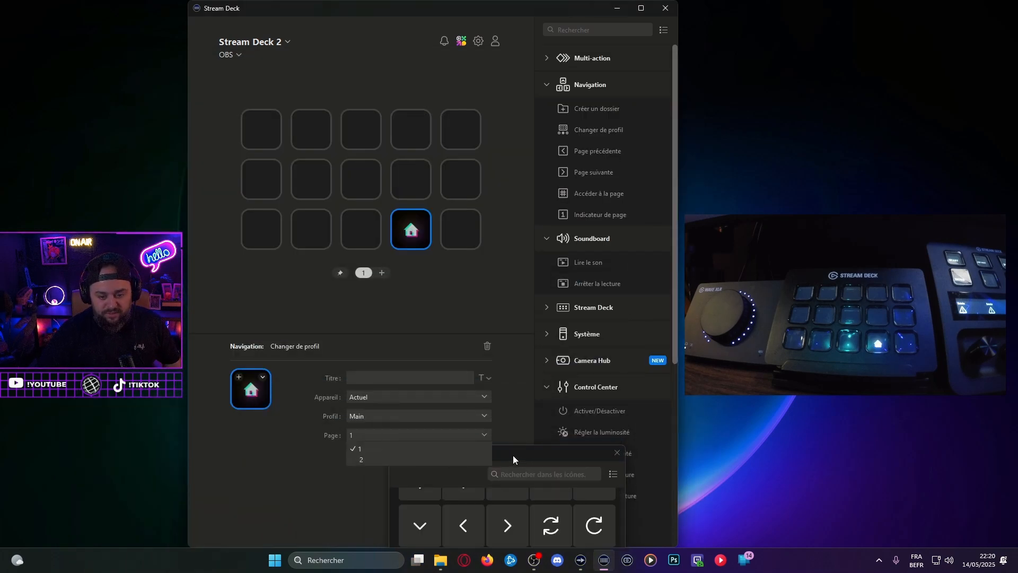
pyautogui.click(485, 435)
pyautogui.moveTo(722, 174); pyautogui.dragTo(803, 36)
pyautogui.moveTo(720, 25); pyautogui.dragTo(643, 13)
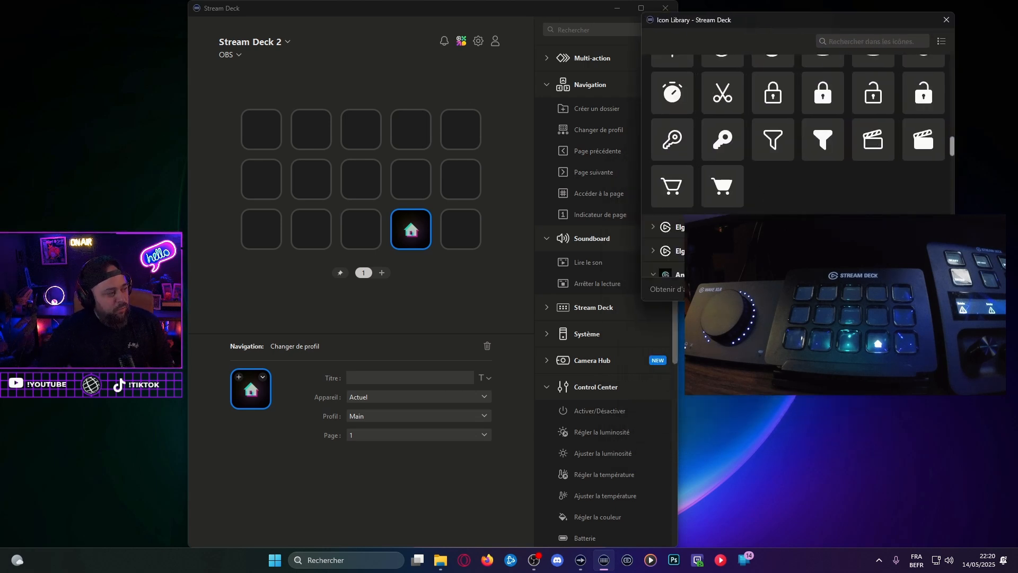
pyautogui.click(946, 23)
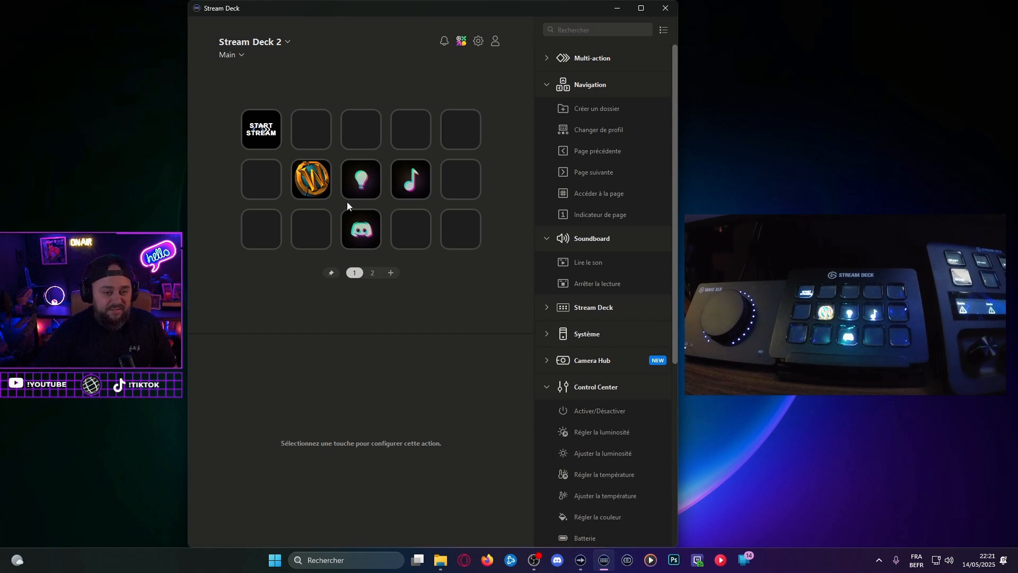
# Step: Copy the OBS profile's house key to the third key of the Main profile's top row and target the OBS profile
pyautogui.click(232, 55)
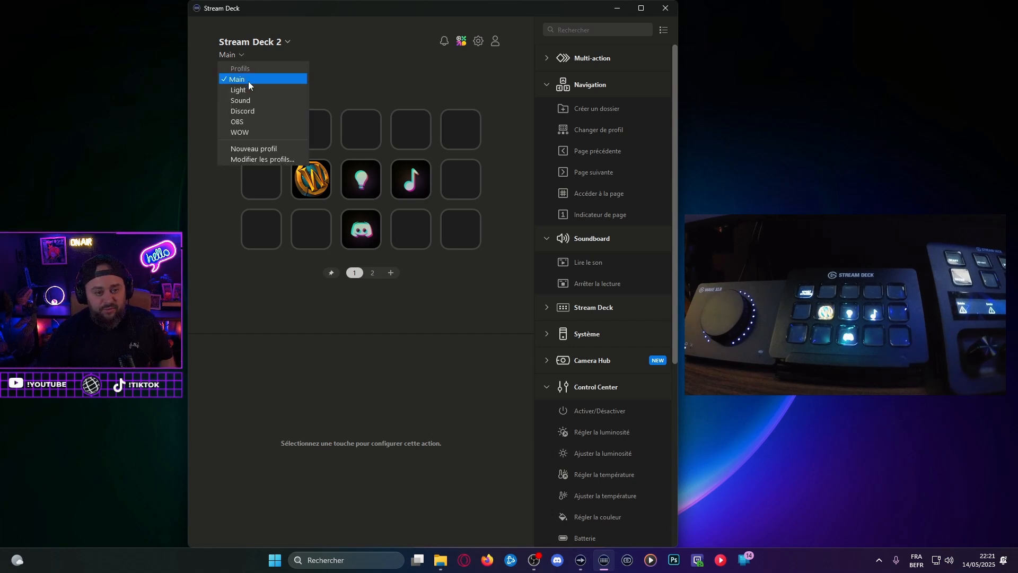
pyautogui.click(239, 122)
pyautogui.click(417, 232)
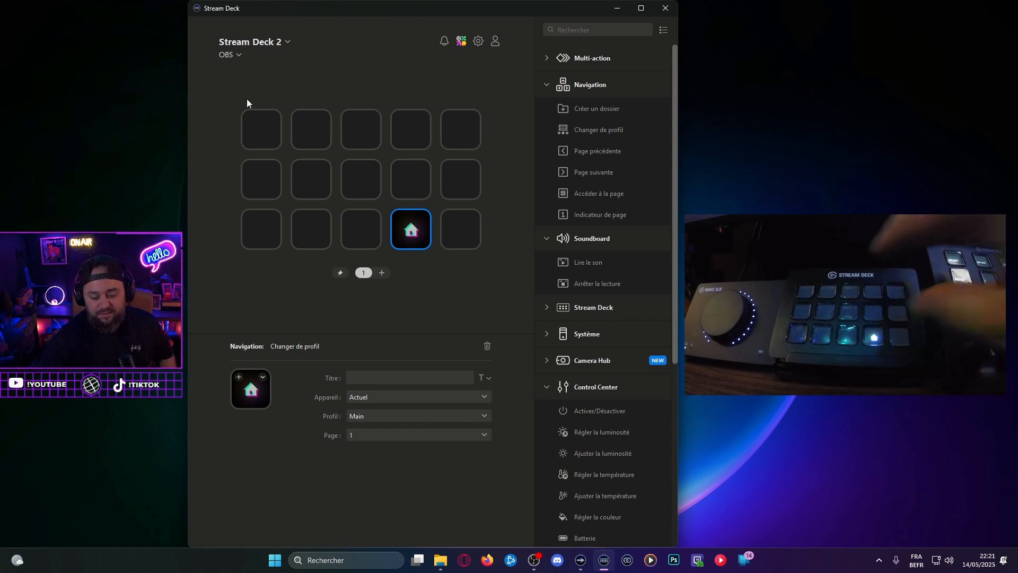
pyautogui.click(357, 128)
pyautogui.hotkey('ctrl', 'v')
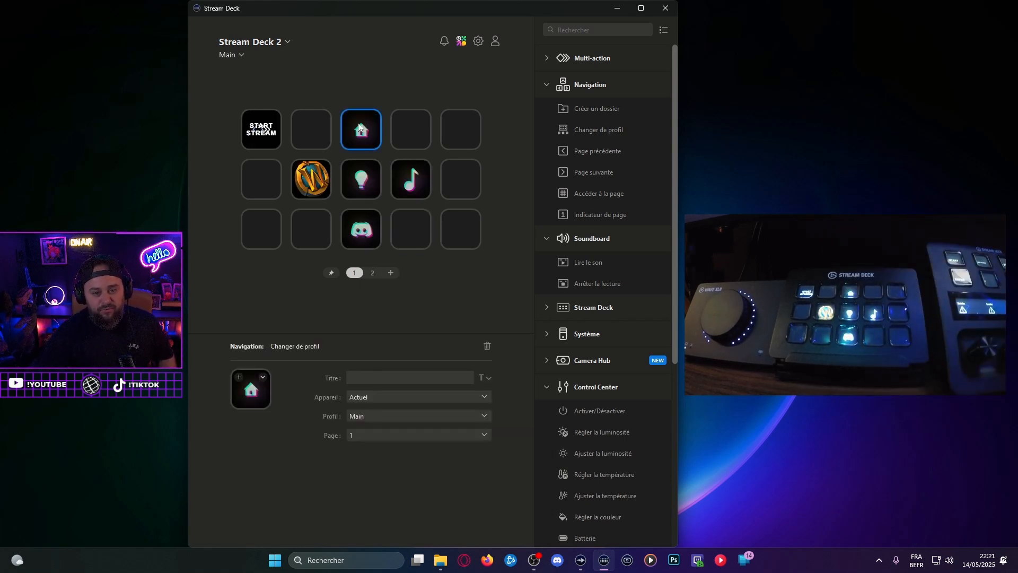
pyautogui.click(370, 415)
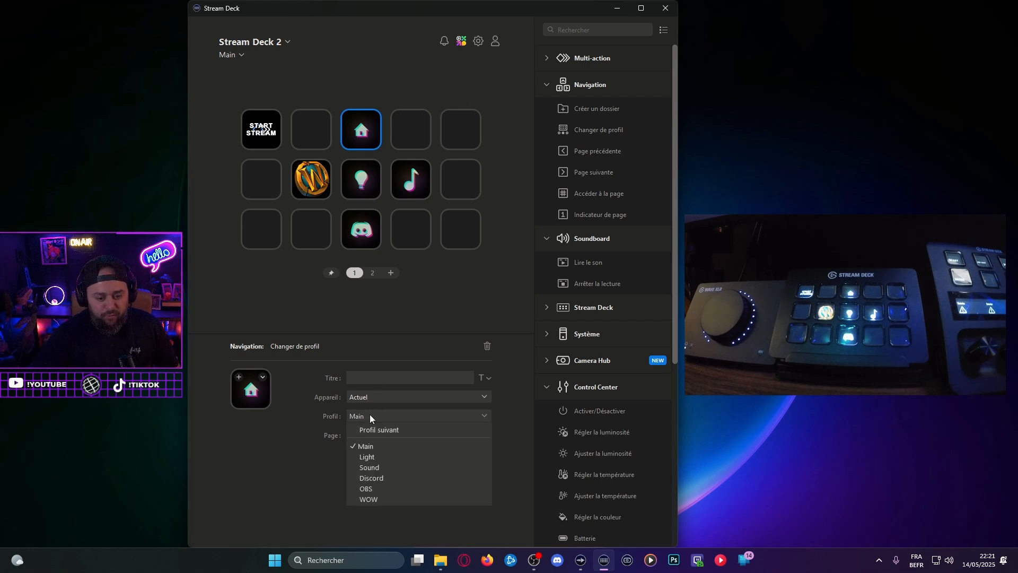
pyautogui.click(377, 487)
# Step: Replace the house icon on the Main profile's OBS key with a coloured screen icon from the Anaglyph pack
pyautogui.click(239, 396)
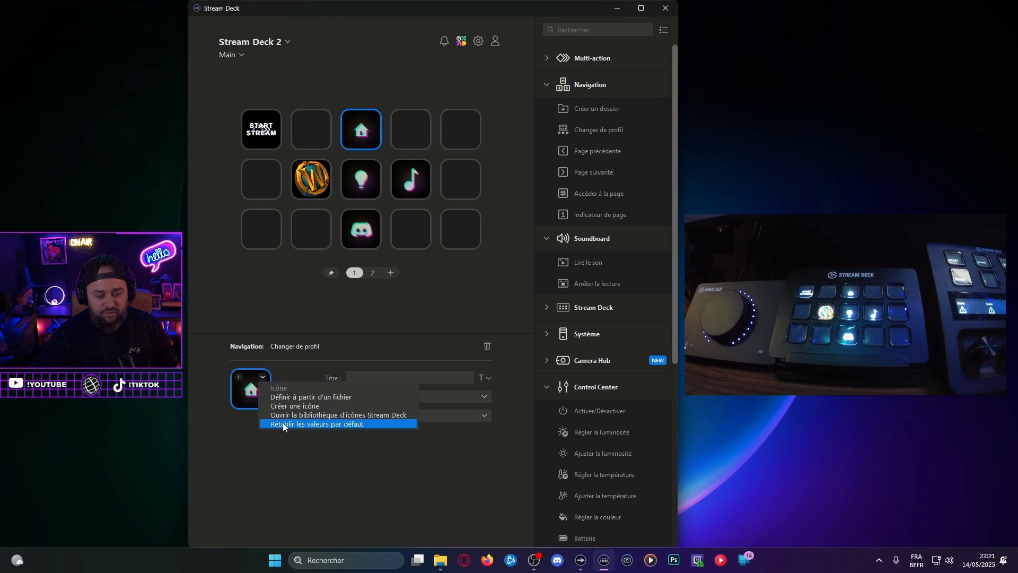
pyautogui.click(284, 415)
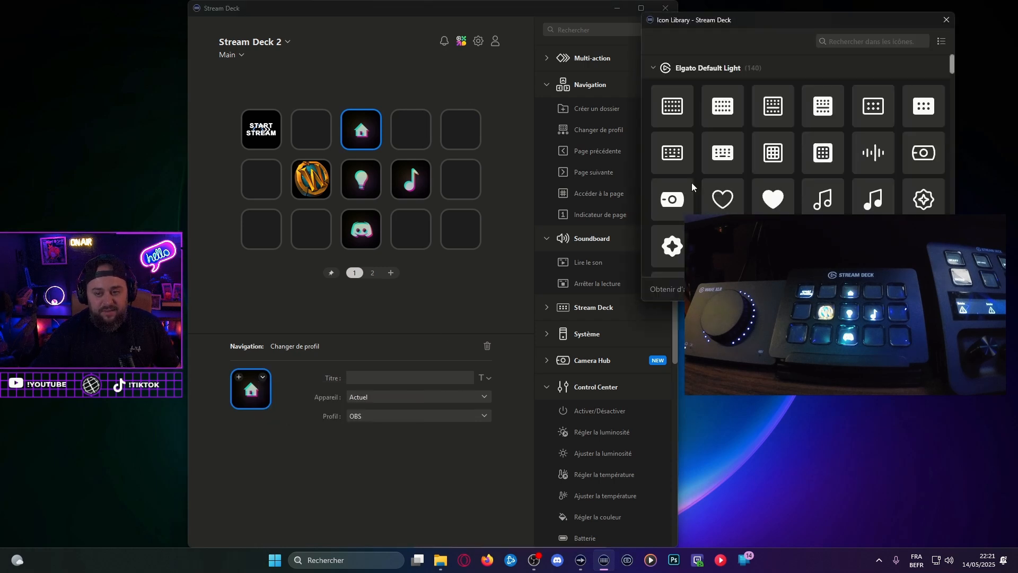
pyautogui.scroll(-2, 696, 201)
pyautogui.scroll(-5, 697, 211)
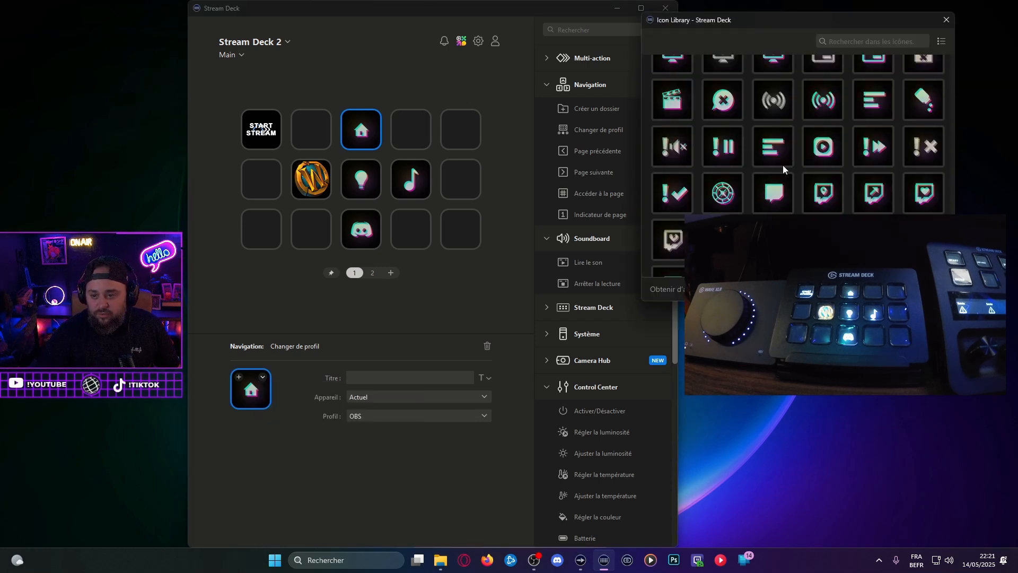
pyautogui.scroll(2, 727, 194)
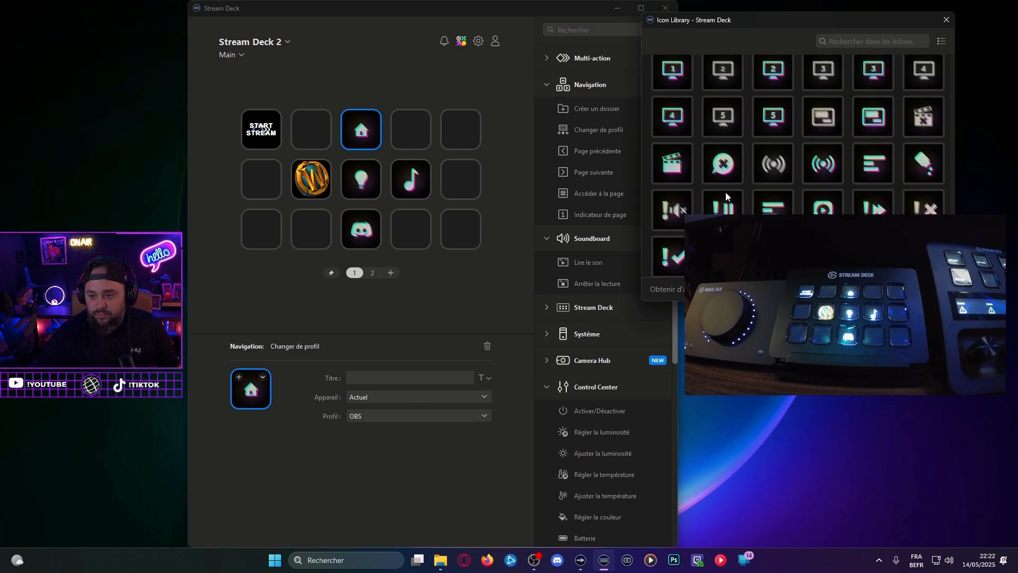
pyautogui.scroll(1, 725, 192)
pyautogui.click(874, 147)
pyautogui.click(946, 21)
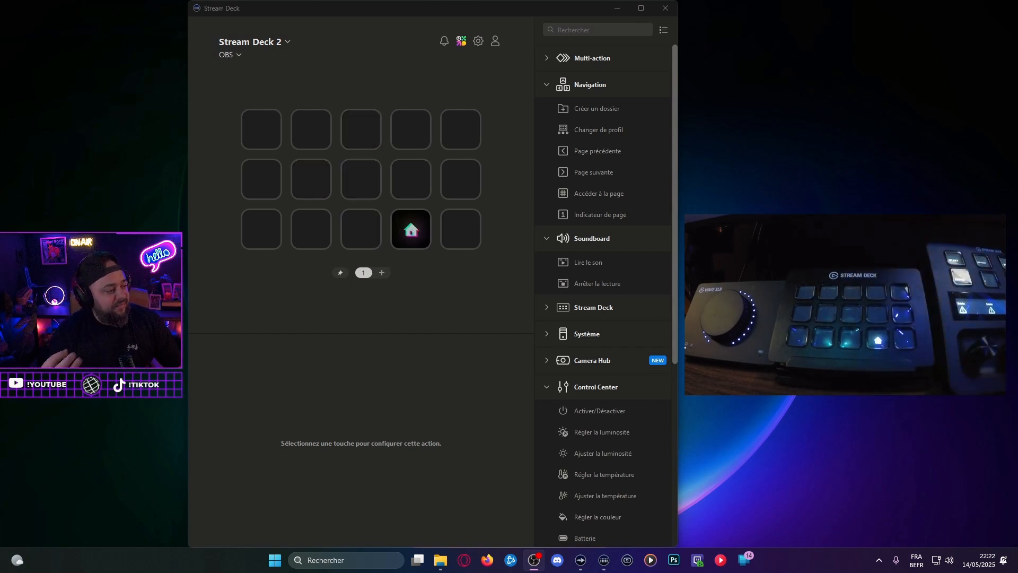
# Step: Collapse the Navigation, Soundboard and Control Center action groups and expand the OBS Studio actions
pyautogui.click(555, 85)
pyautogui.click(547, 113)
pyautogui.click(538, 218)
pyautogui.click(577, 275)
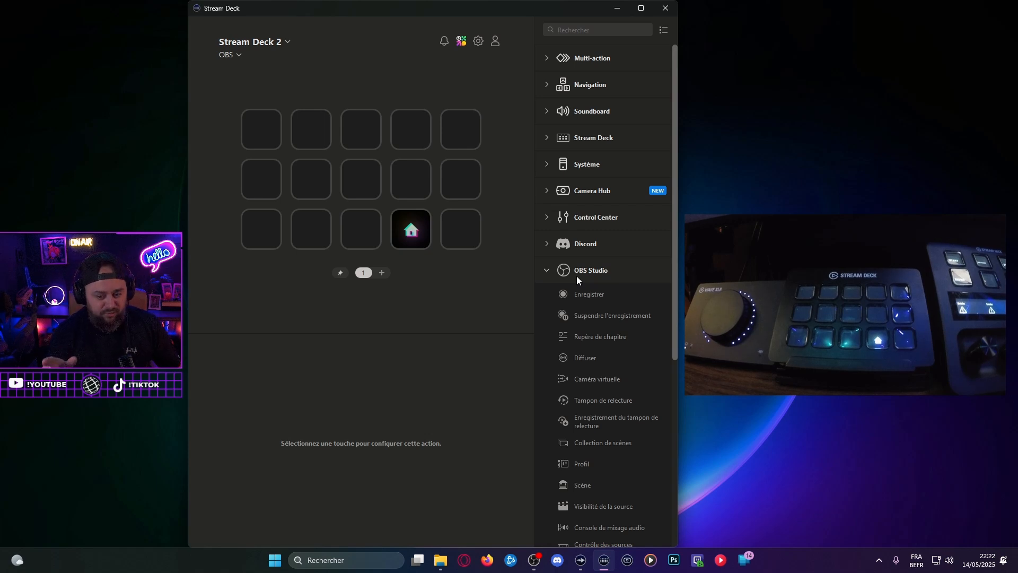
# Step: Assign an OBS Studio Scène action to the first key of the OBS profile's top row with the scene Start
pyautogui.scroll(-3, 618, 497)
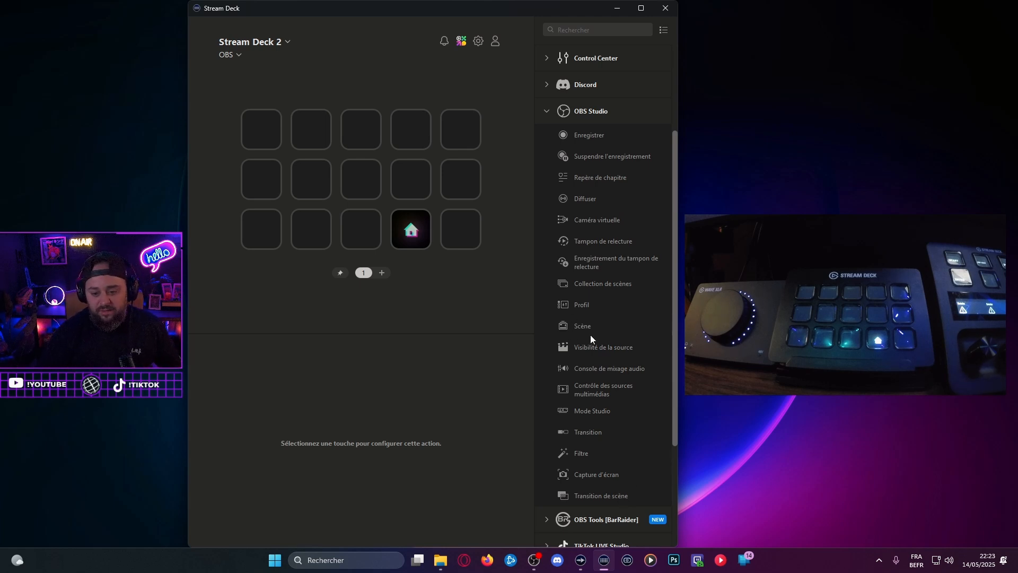
pyautogui.moveTo(588, 326); pyautogui.dragTo(280, 127)
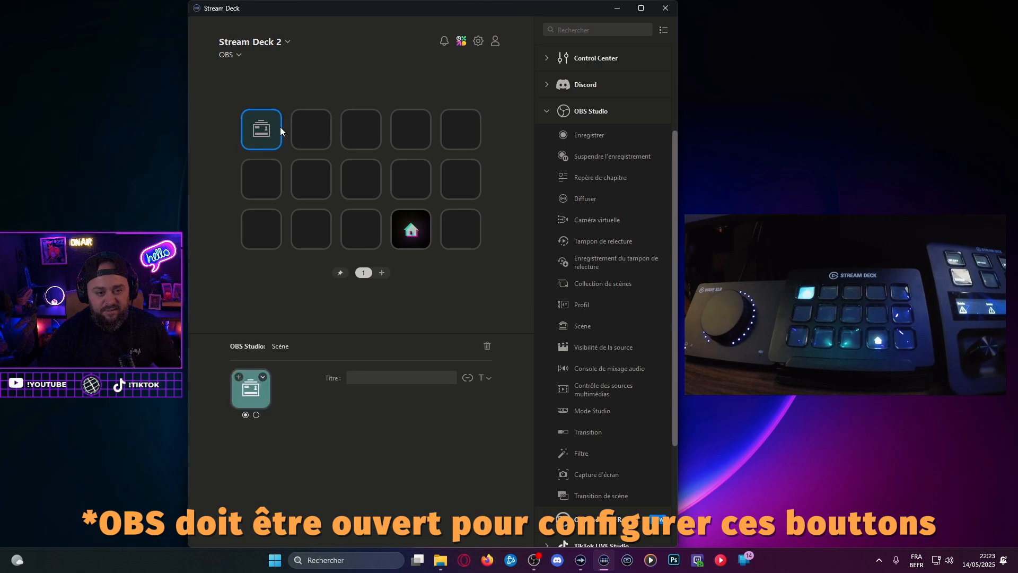
pyautogui.click(382, 401)
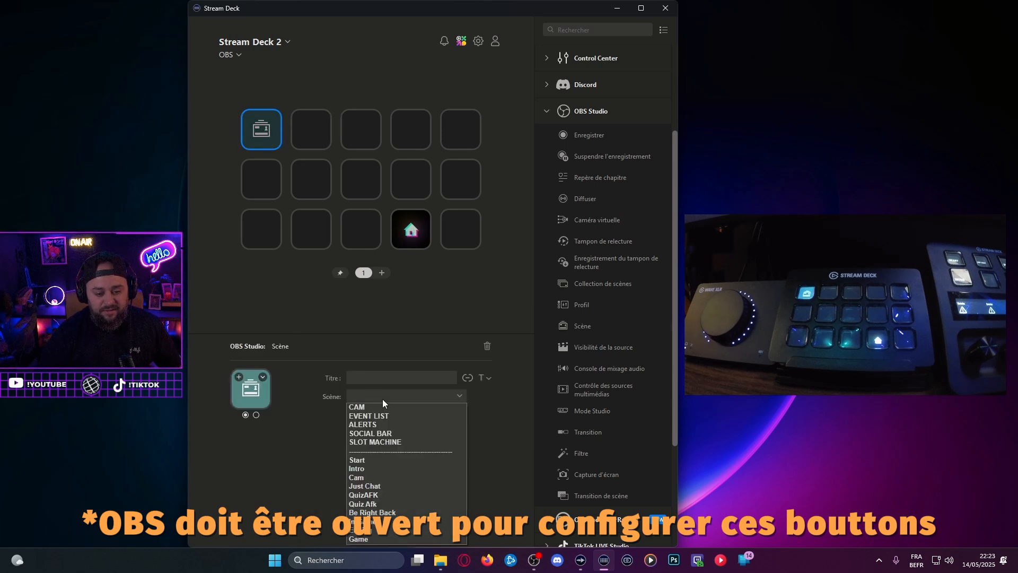
pyautogui.click(383, 460)
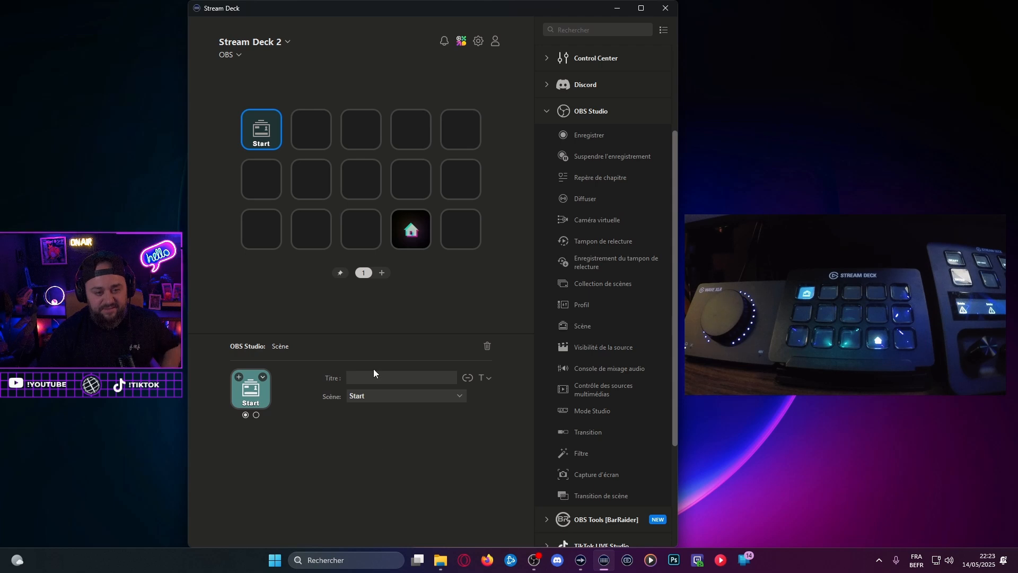
# Step: Give the Start scene key the coloured monitor icon numbered 1 from the Anaglyph pack
pyautogui.click(262, 390)
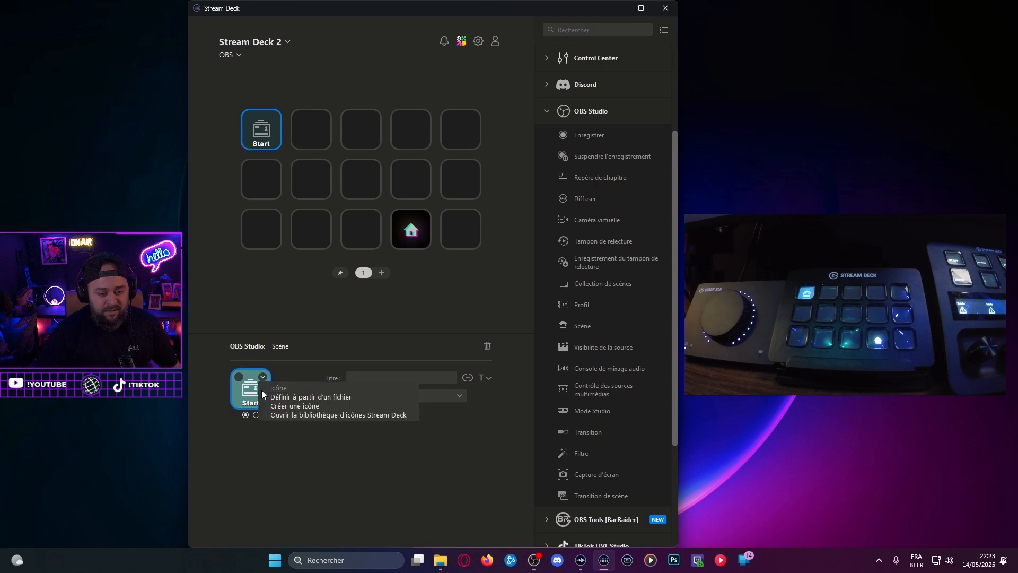
pyautogui.click(289, 413)
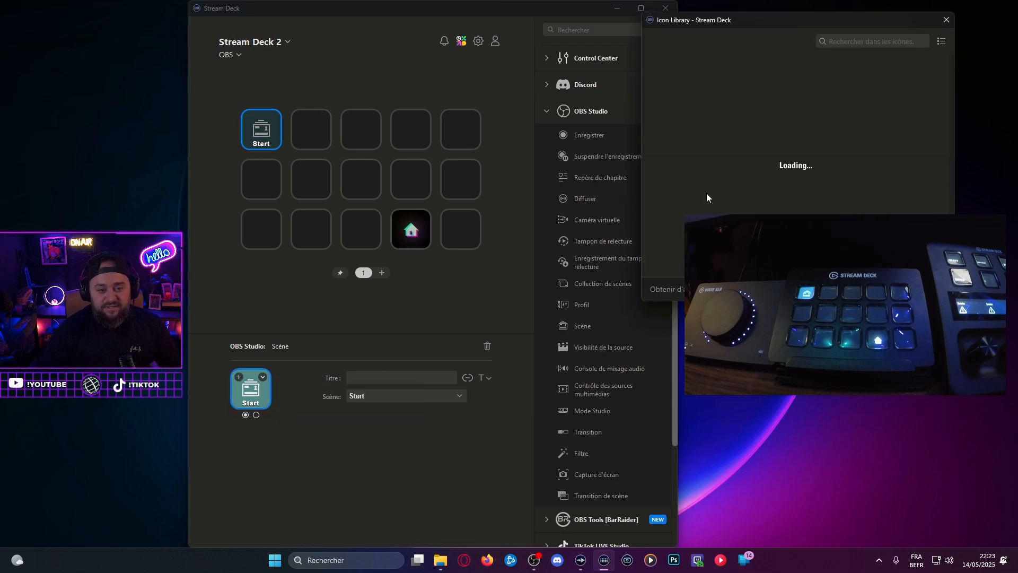
pyautogui.scroll(-5, 758, 181)
pyautogui.scroll(-15, 790, 178)
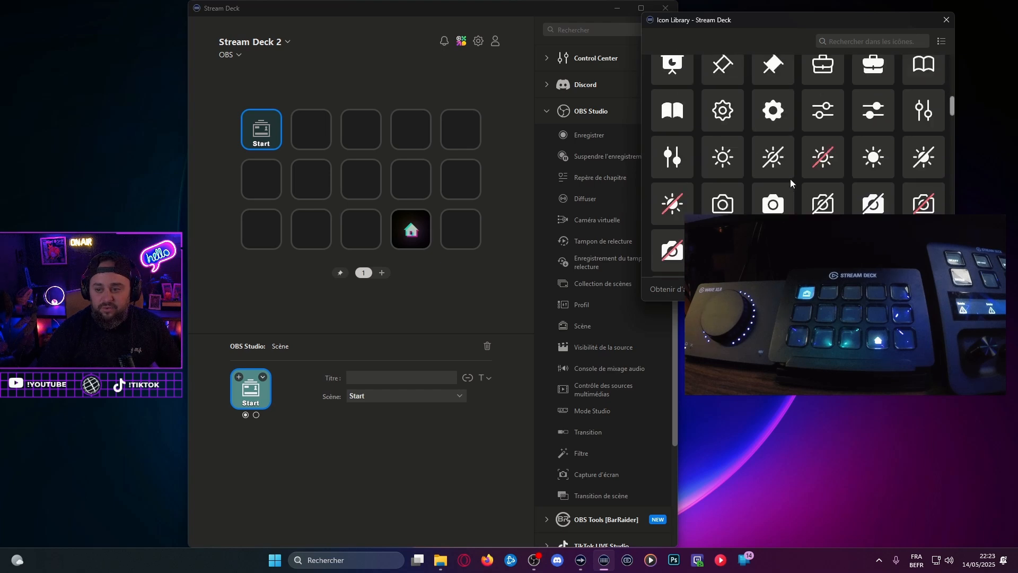
pyautogui.scroll(-15, 845, 186)
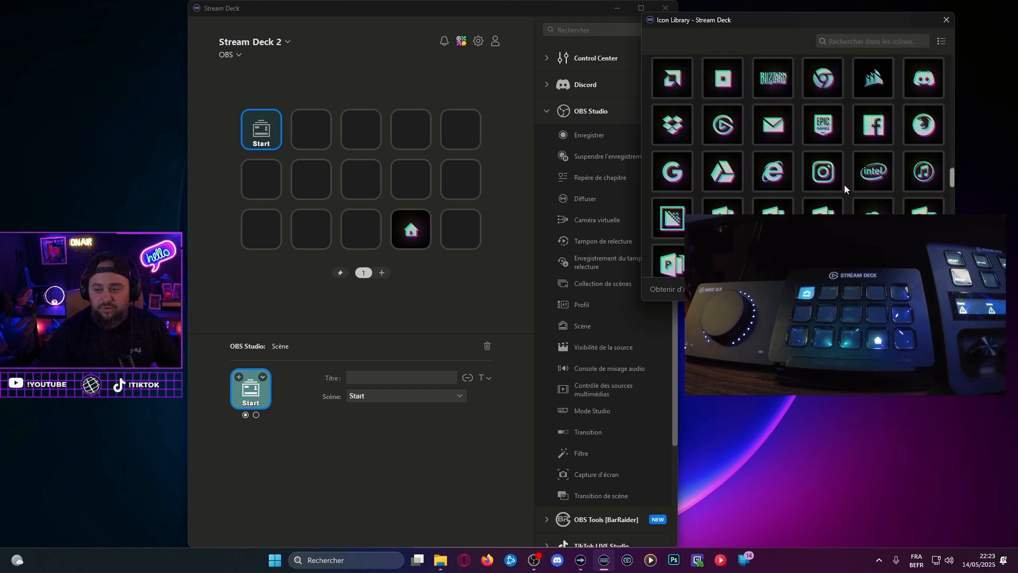
pyautogui.scroll(-15, 833, 180)
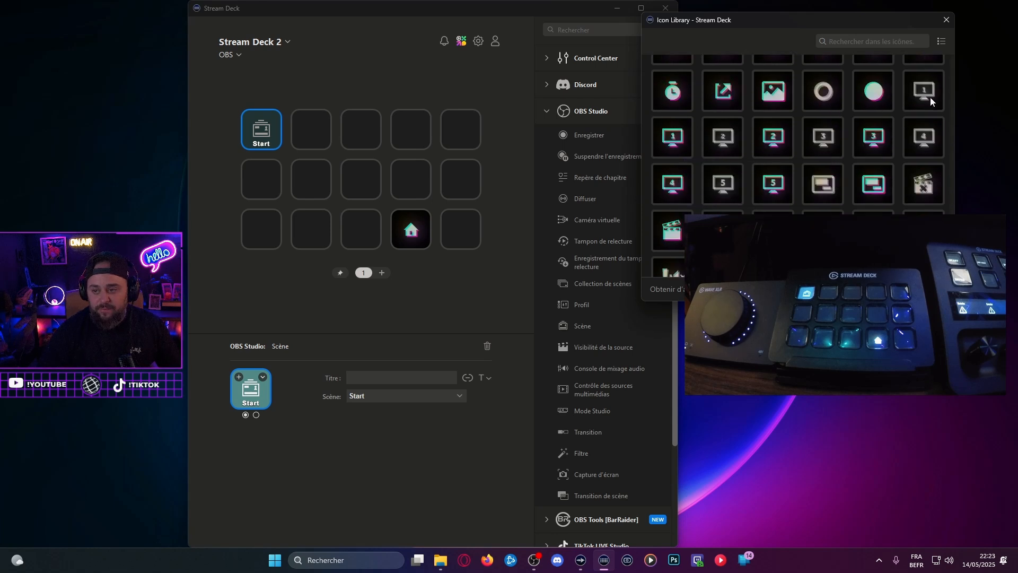
pyautogui.click(675, 137)
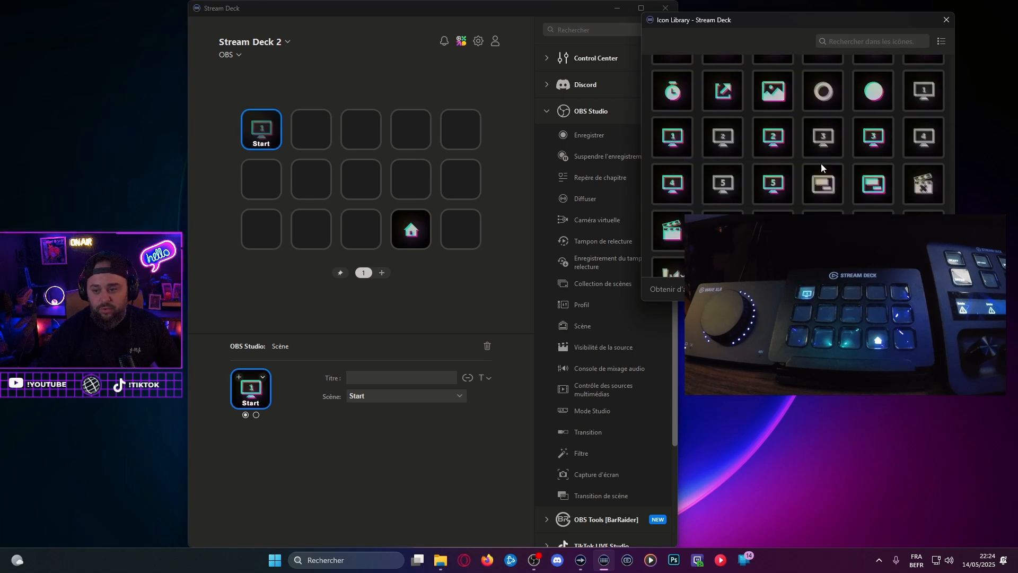
pyautogui.scroll(2, 678, 185)
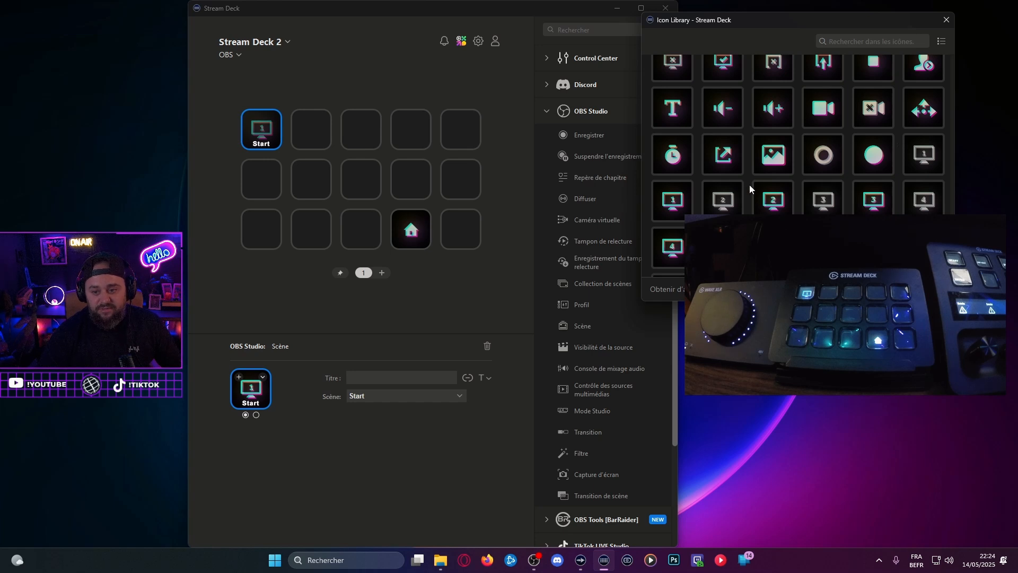
# Step: Copy the Start scene key to the second key of the top row and set its scene to Cam
pyautogui.click(317, 117)
pyautogui.click(270, 140)
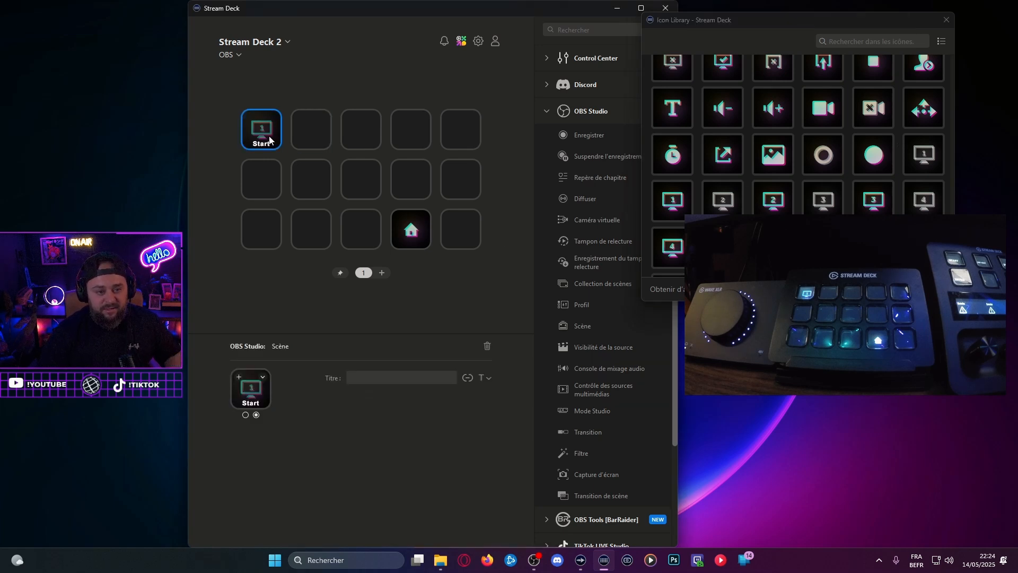
pyautogui.hotkey('ctrl', 'c')
pyautogui.click(310, 132)
pyautogui.hotkey('ctrl', 'v')
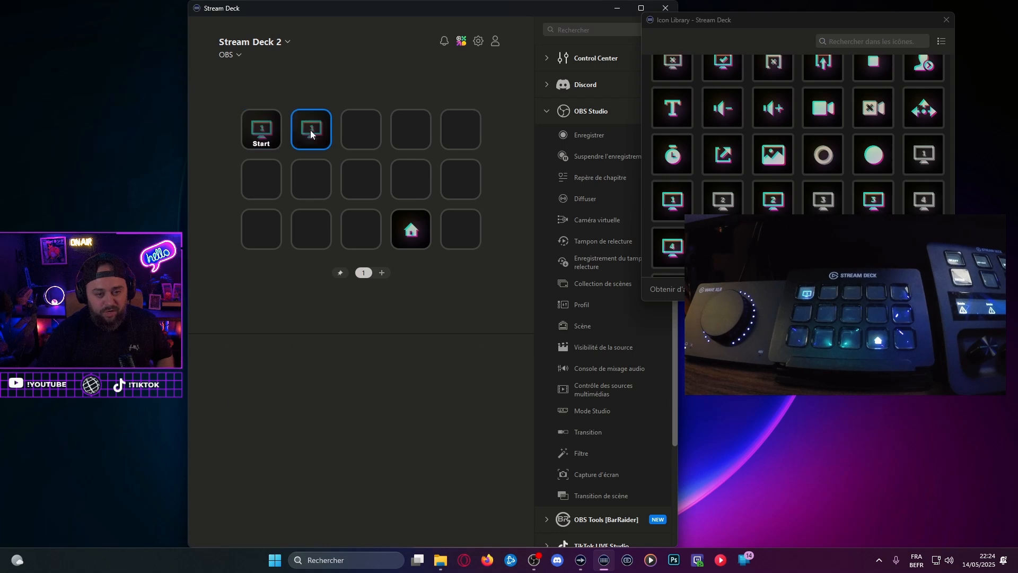
pyautogui.click(374, 395)
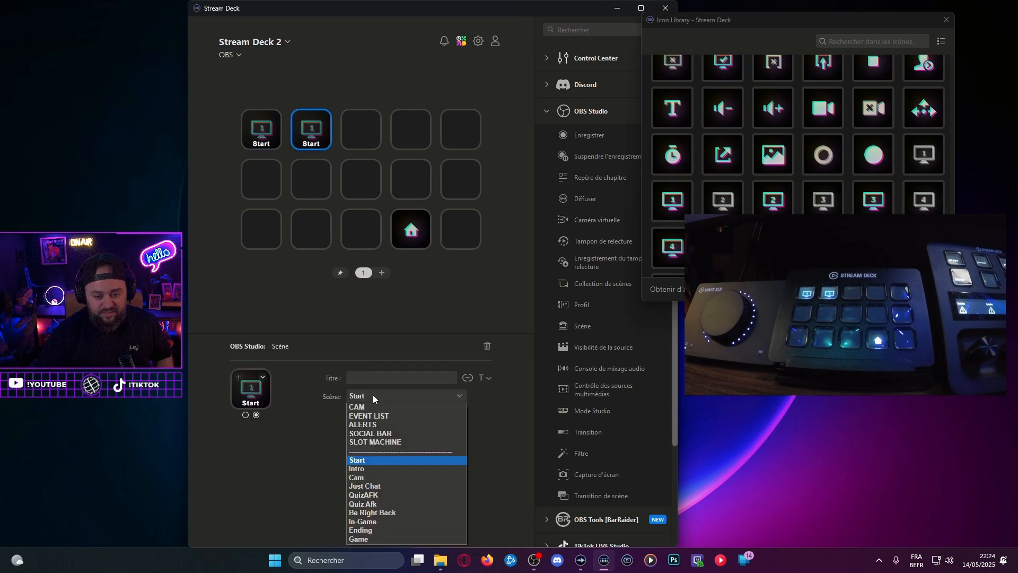
pyautogui.click(370, 478)
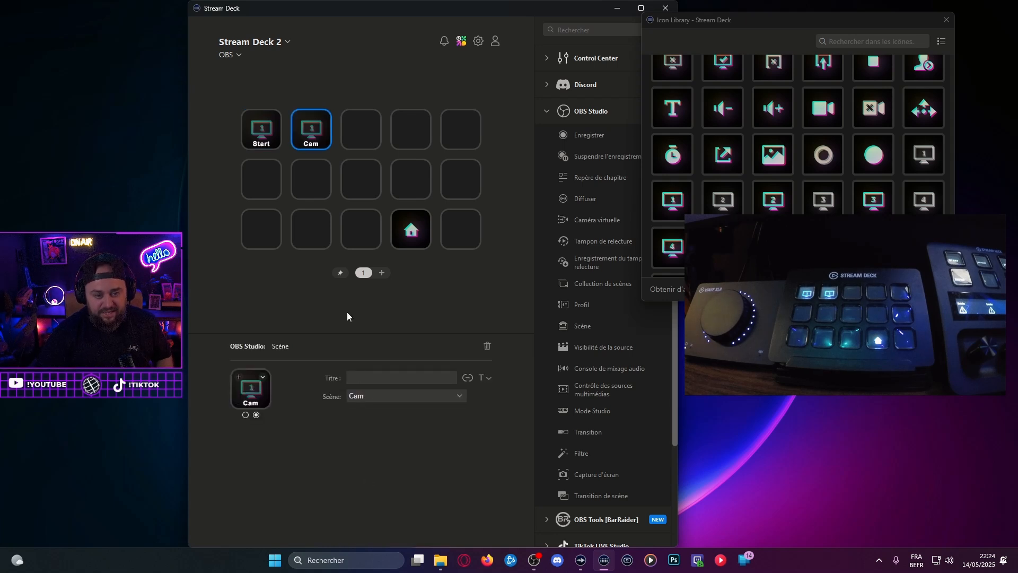
# Step: Paste the copied scene key onto the third key of the top row and set its scene to In-Game
pyautogui.click(362, 134)
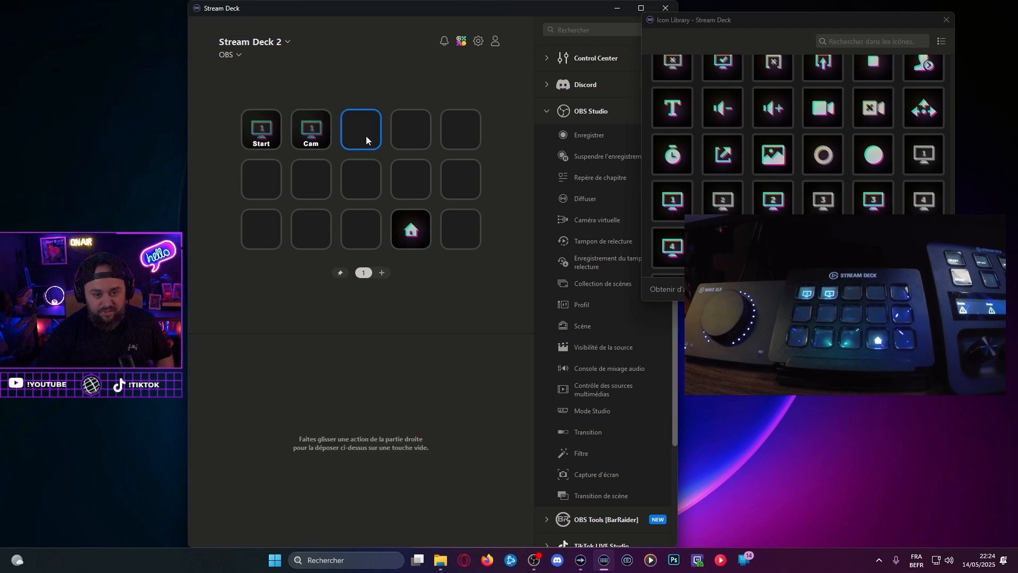
pyautogui.hotkey('ctrl', 'v')
pyautogui.click(363, 397)
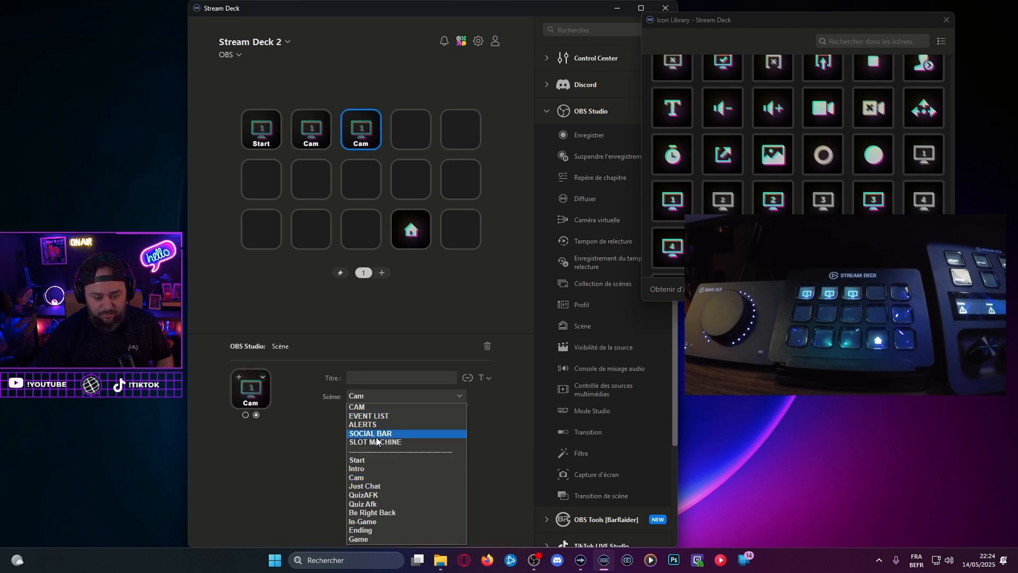
pyautogui.click(379, 521)
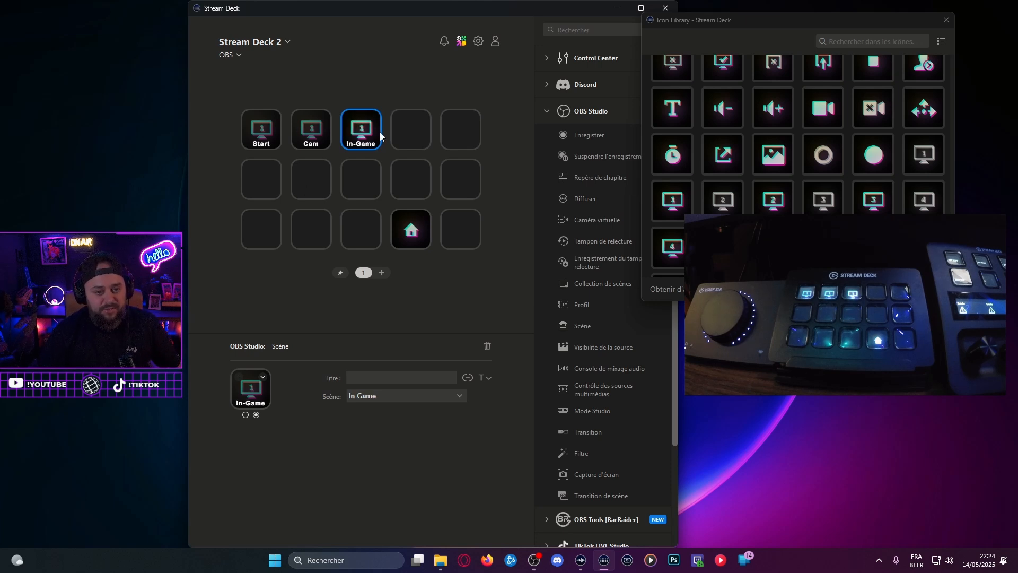
# Step: Give the Cam key the coloured monitor icon numbered 2 and the In-Game key the coloured monitor icon numbered 3
pyautogui.click(313, 126)
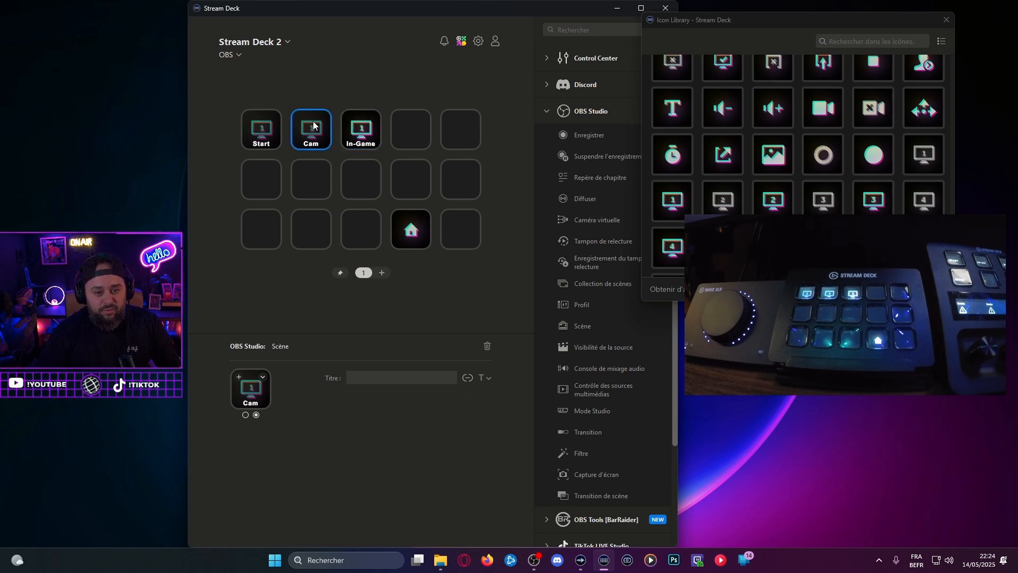
pyautogui.click(772, 205)
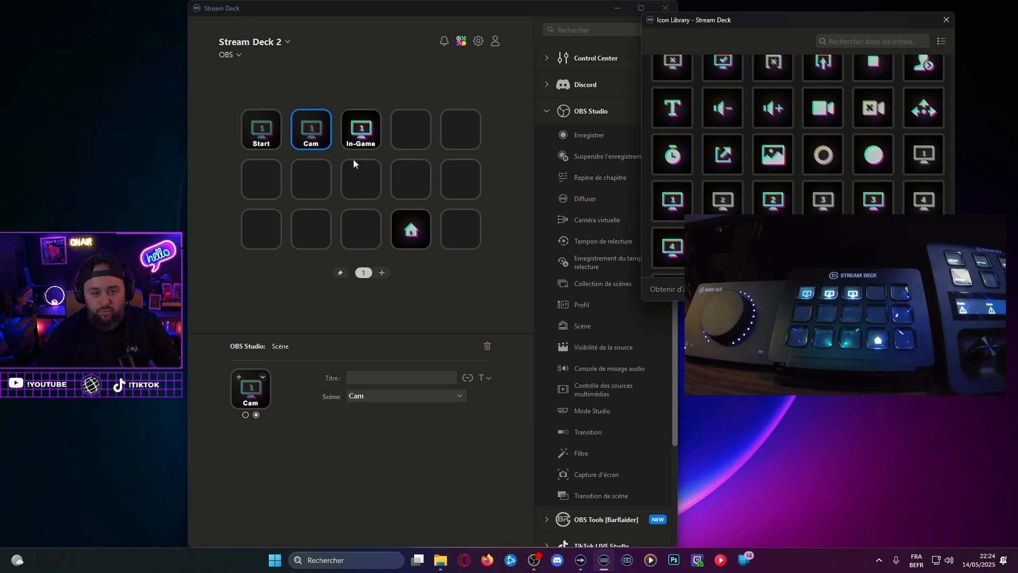
pyautogui.click(359, 134)
pyautogui.click(884, 207)
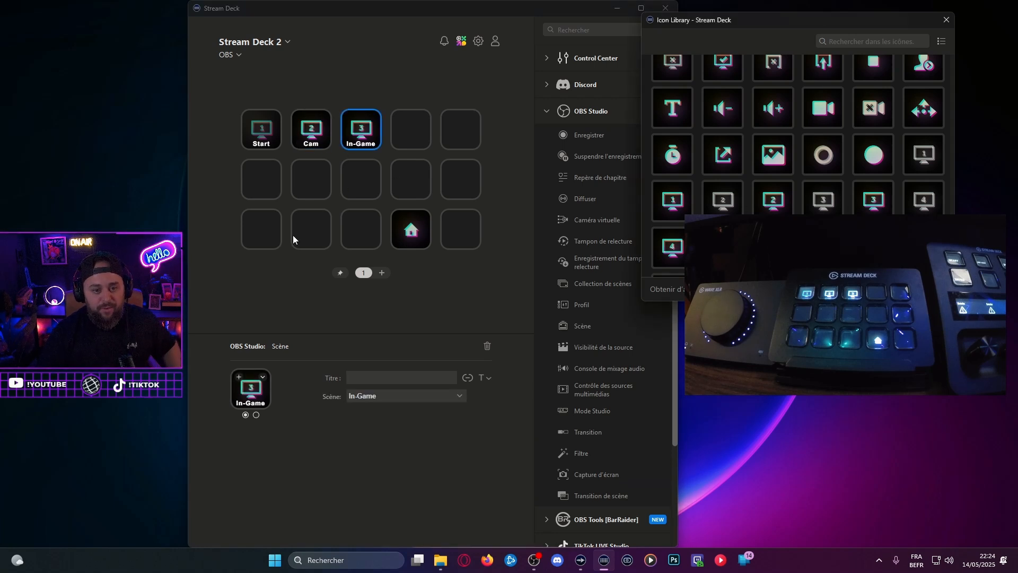
# Step: Check the icons of both states of the In-Game scene key
pyautogui.click(316, 189)
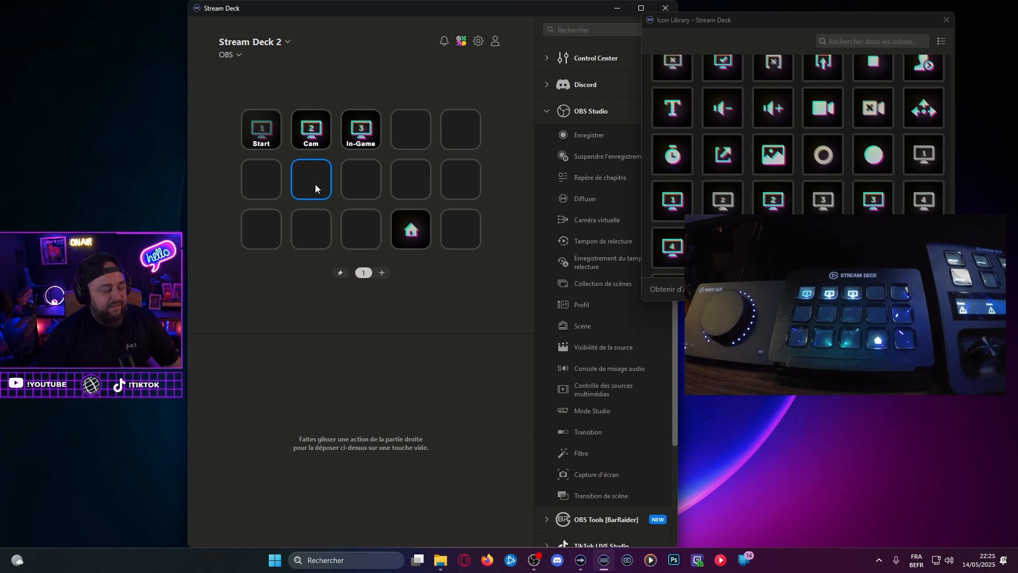
pyautogui.click(361, 128)
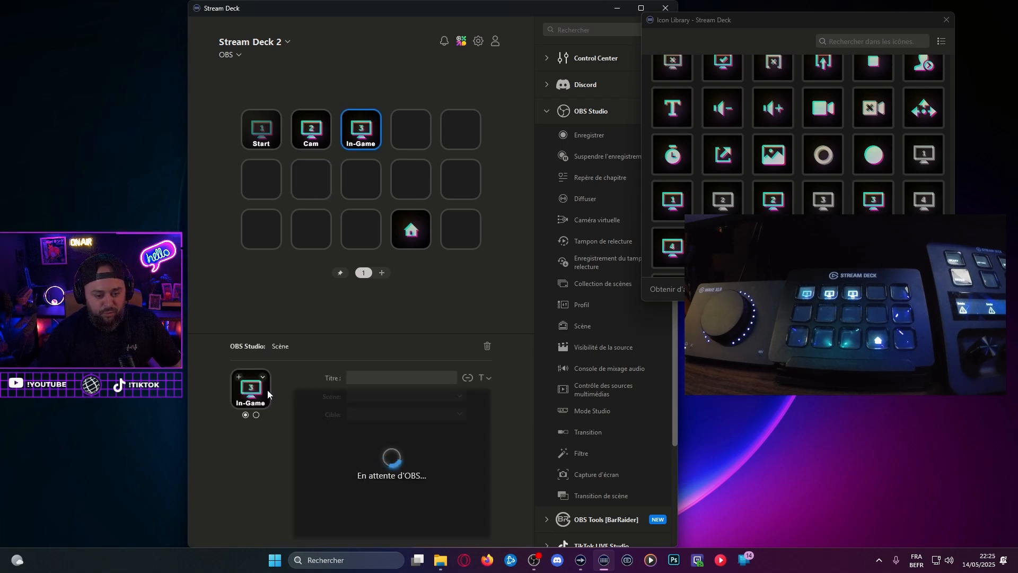
pyautogui.click(257, 415)
pyautogui.click(245, 414)
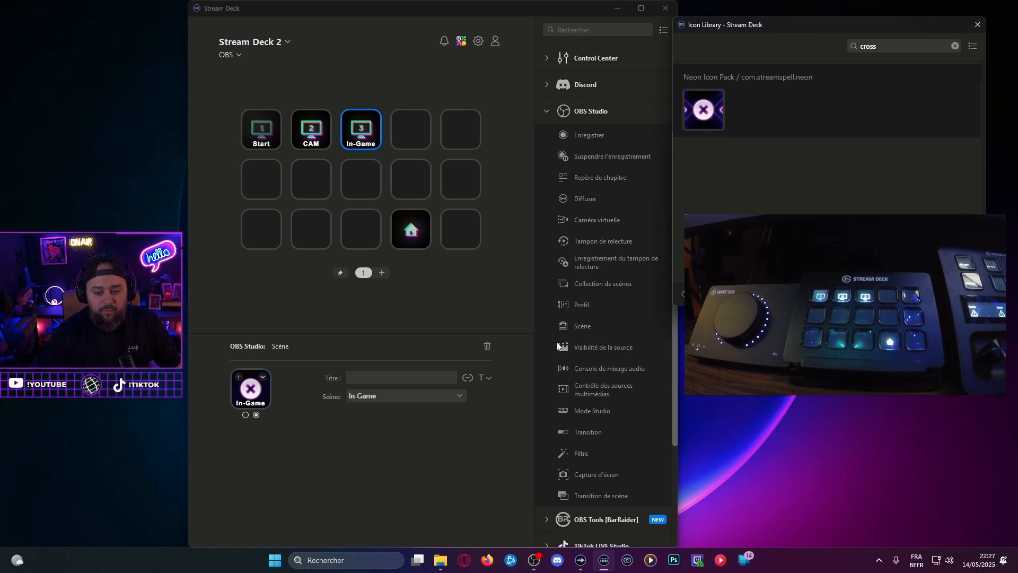
# Step: Assign a Visibilité de la source action to the middle row's third key with scene In-Game and source 4:3 Name Cam ❯ CAM
pyautogui.moveTo(575, 346); pyautogui.dragTo(359, 175)
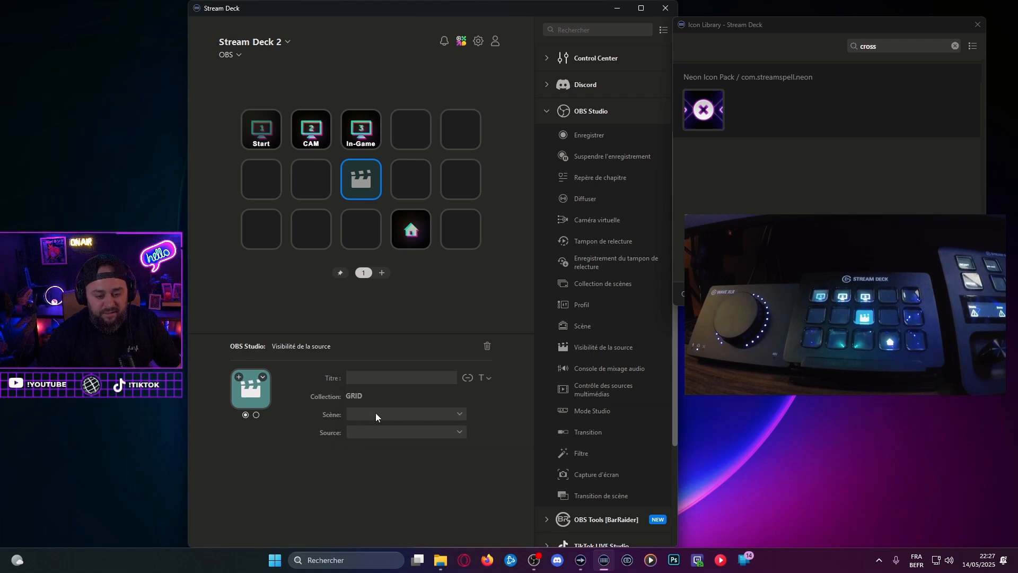
pyautogui.click(377, 414)
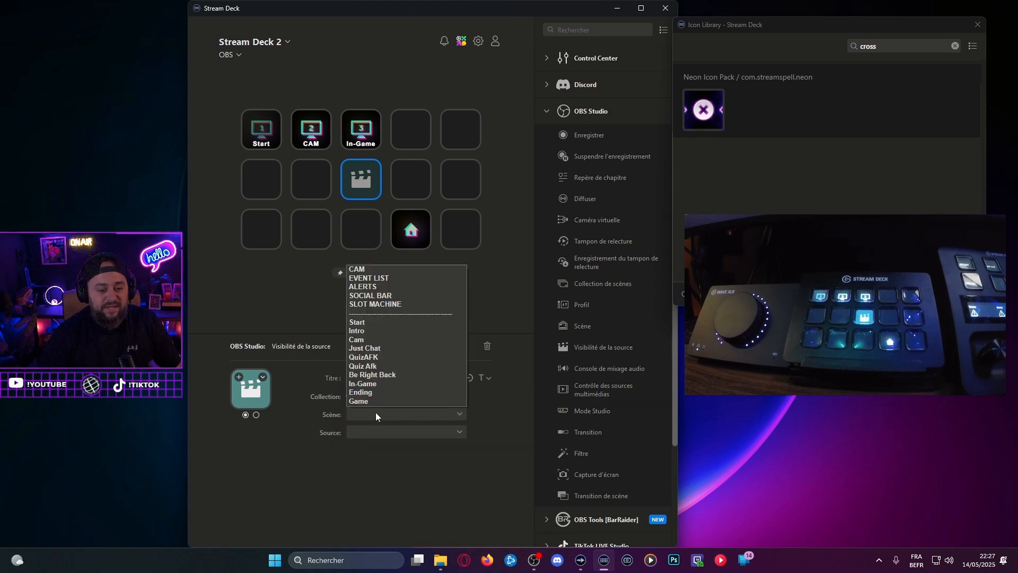
pyautogui.press('Up')
pyautogui.press('Up')
pyautogui.press('Up')
pyautogui.press('Return')
pyautogui.click(370, 432)
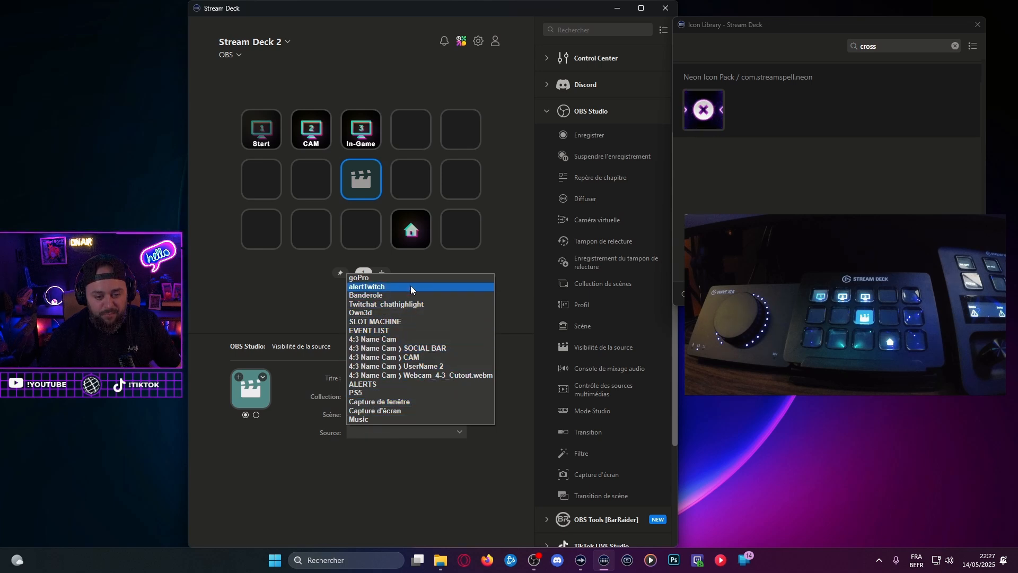
pyautogui.click(434, 358)
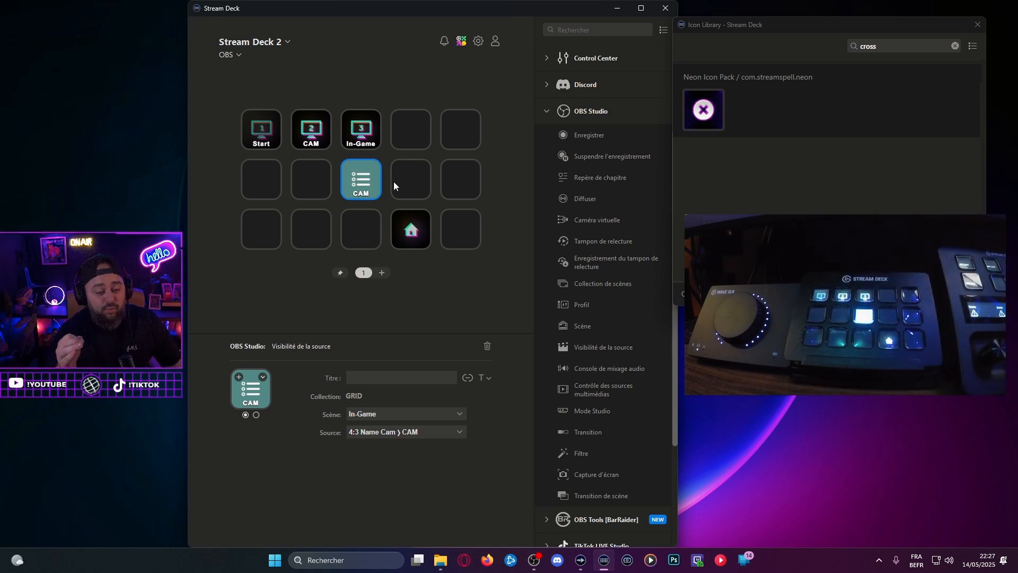
# Step: Delete the CAM source visibility key from the middle row and put a Multi-action in its place
pyautogui.scroll(3, 546, 55)
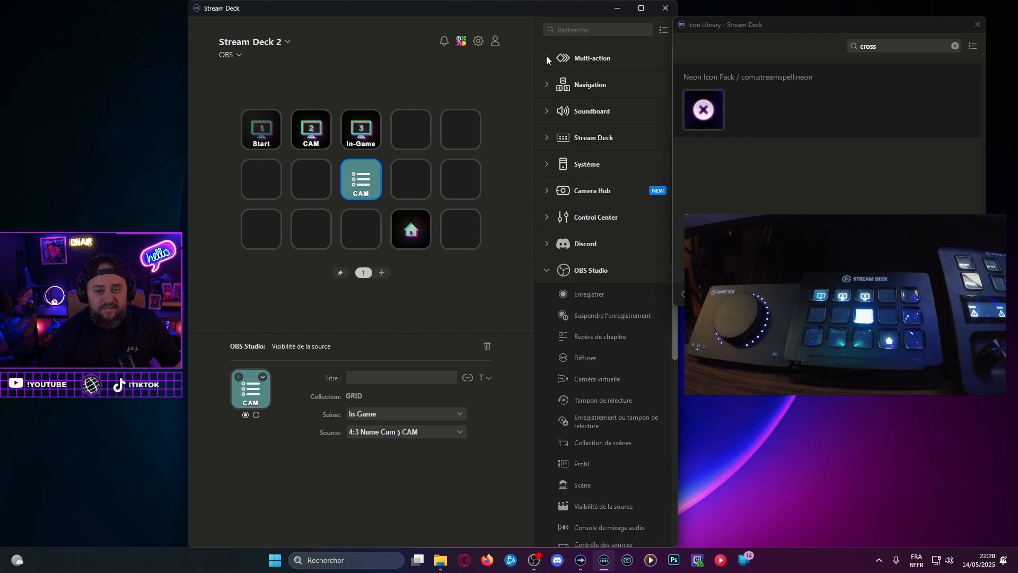
pyautogui.click(546, 56)
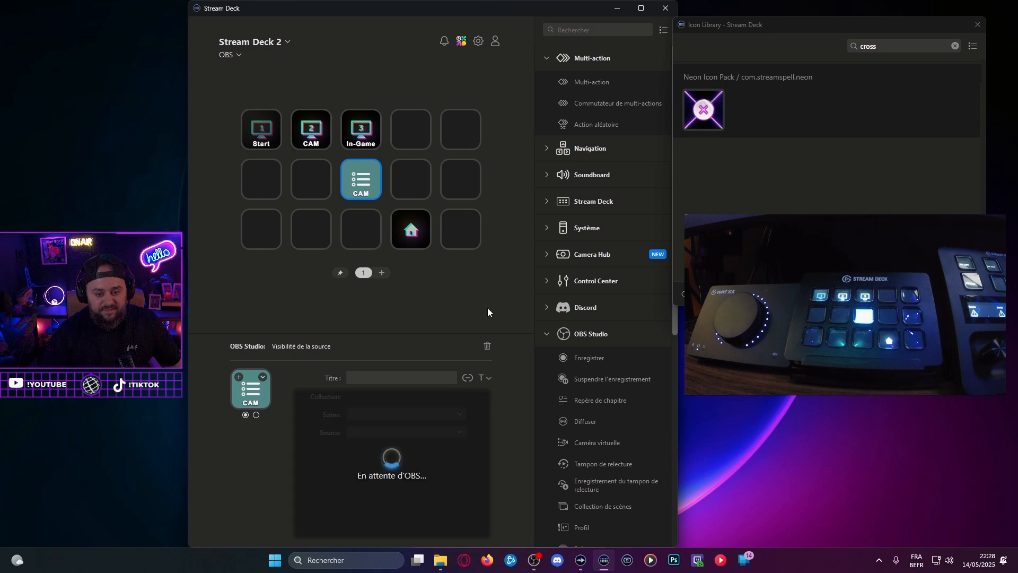
pyautogui.rightClick(365, 177)
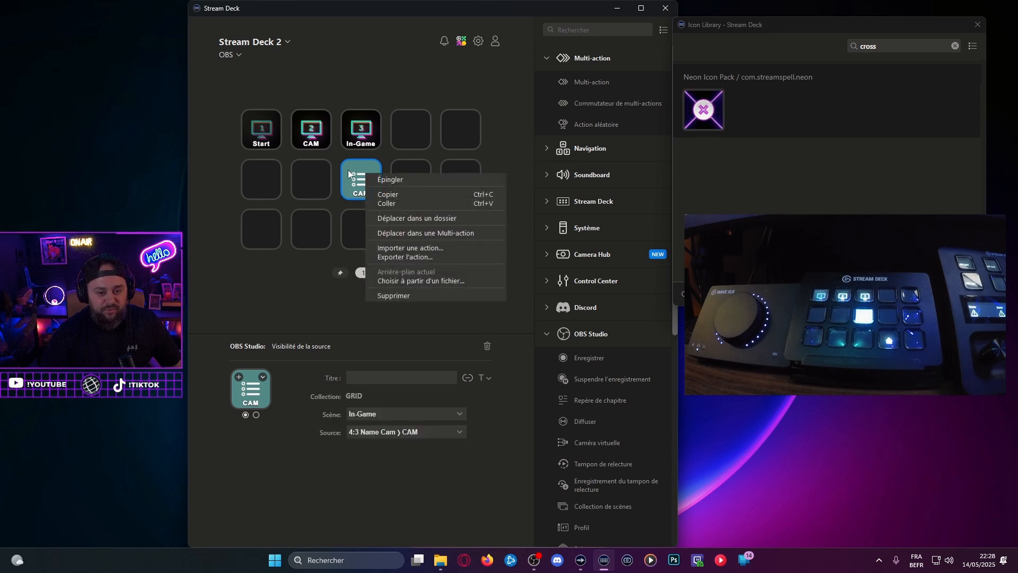
pyautogui.click(432, 319)
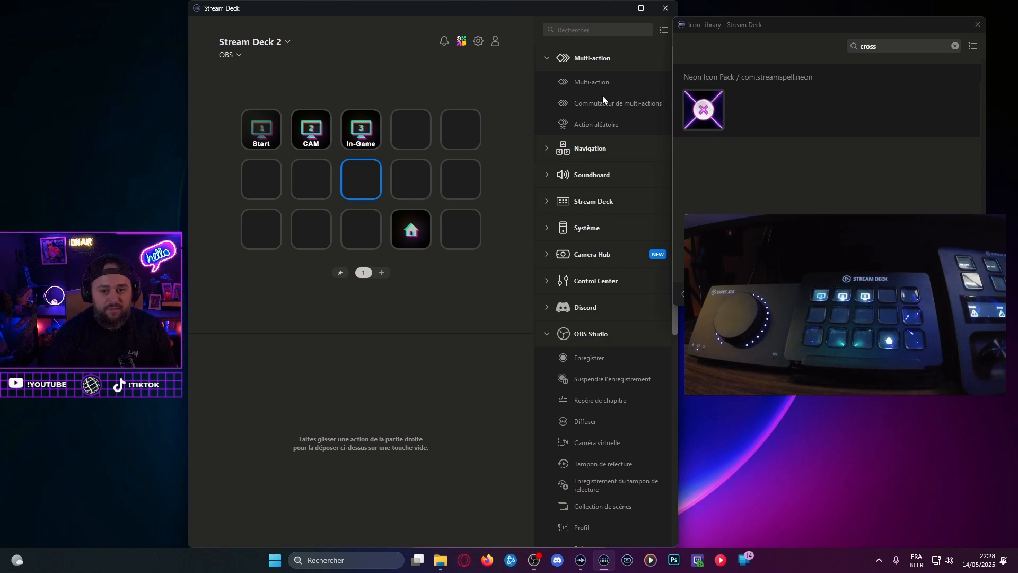
pyautogui.moveTo(598, 80); pyautogui.dragTo(361, 180)
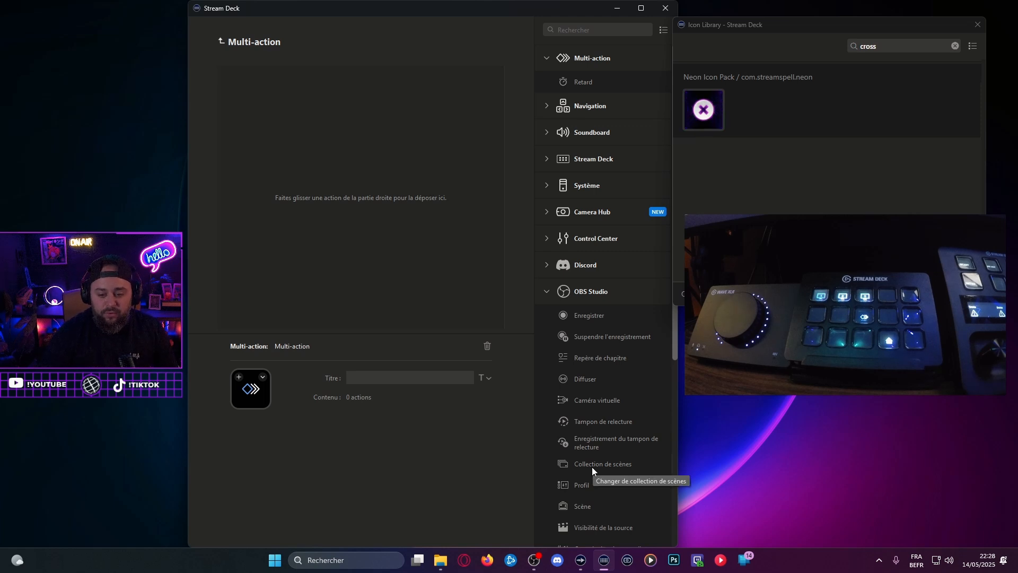
# Step: Add an OBS Studio Visibilité de la source action to the multi-action with scene In-Game and source 4:3 Name Cam
pyautogui.scroll(-3, 592, 406)
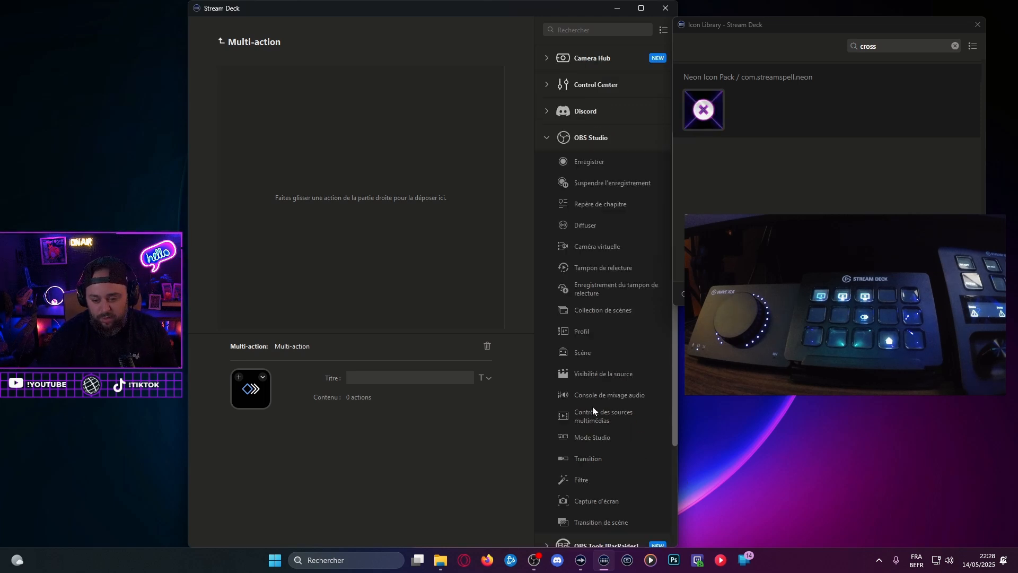
pyautogui.moveTo(593, 374); pyautogui.dragTo(284, 135)
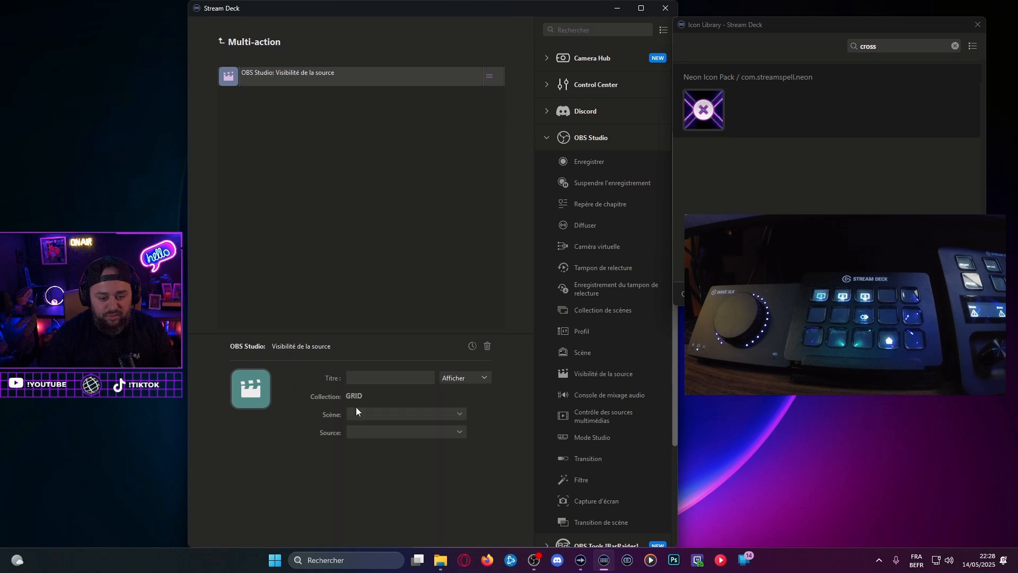
pyautogui.click(361, 397)
pyautogui.click(363, 383)
pyautogui.click(368, 425)
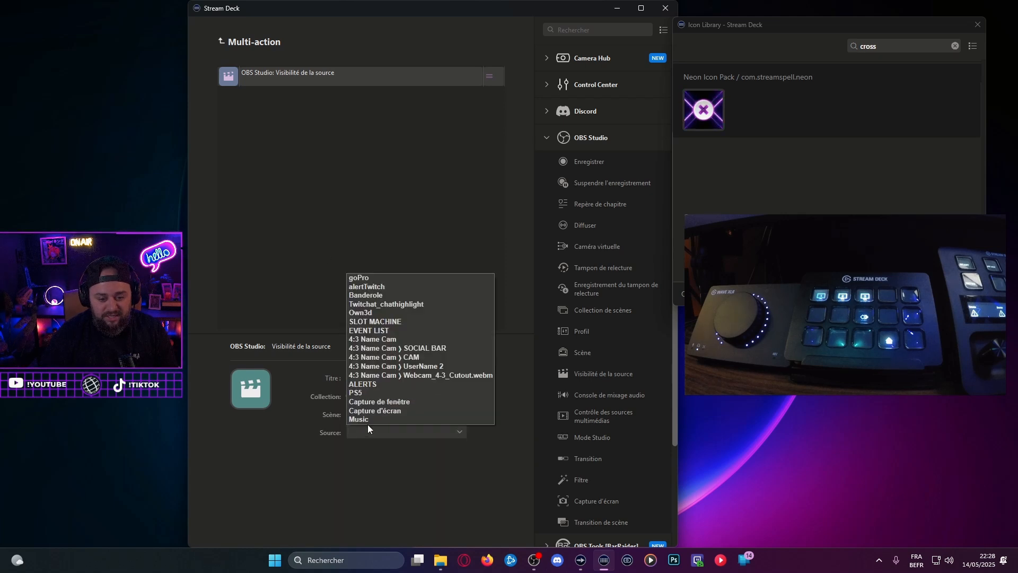
pyautogui.click(371, 340)
# Step: Set the second visibility action's source to 4:3 Name Cam ❯ SOCIAL BAR and the fourth's to 4:3 Name Cam ❯ Webcam_4-3_Cutout.webm
pyautogui.click(368, 432)
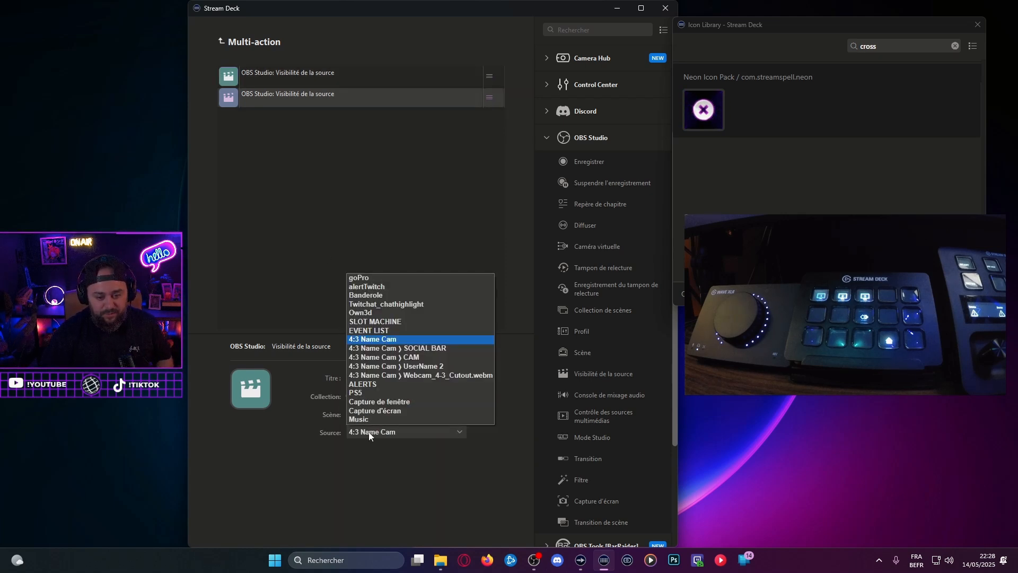
pyautogui.click(423, 348)
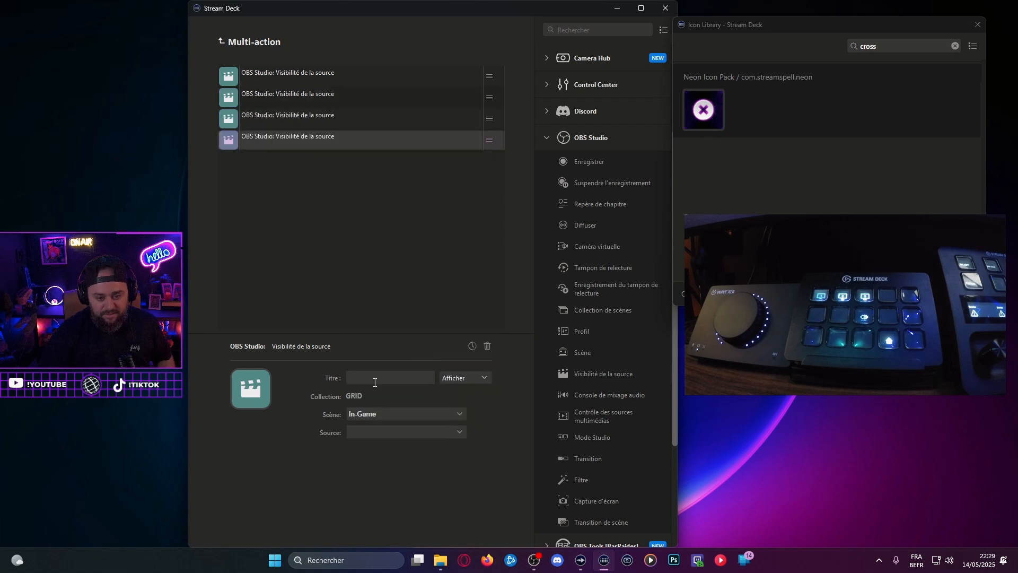
pyautogui.click(377, 432)
pyautogui.click(440, 375)
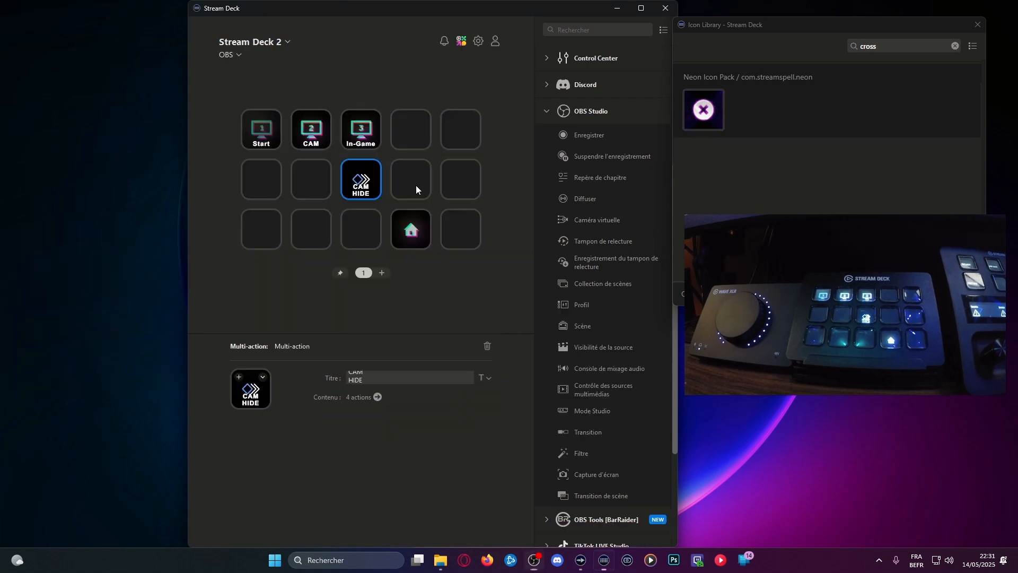
# Step: Copy the CAM HIDE multi-action to the fourth key of the middle row and retitle the copy CAM SHOW
pyautogui.click(368, 184)
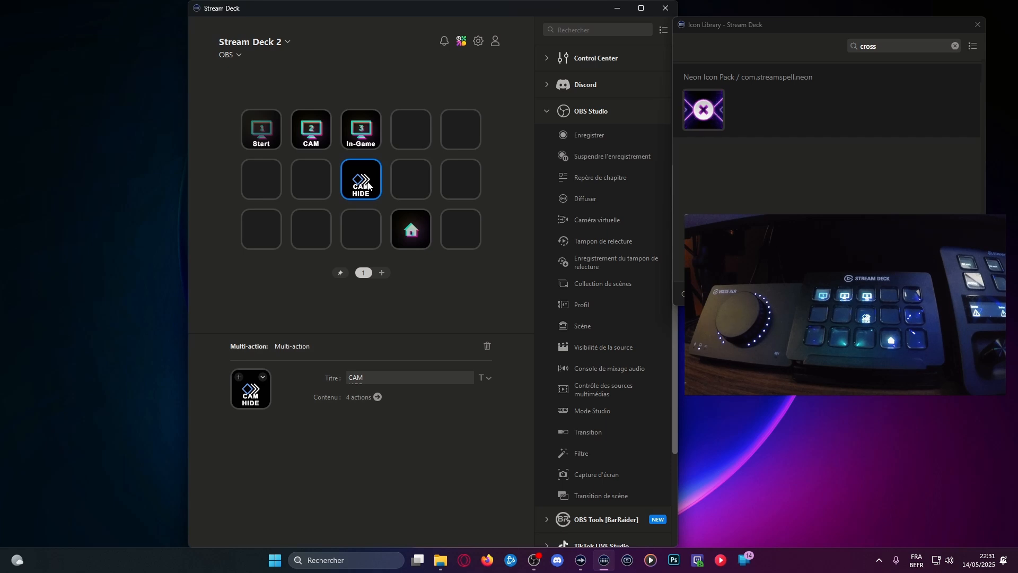
pyautogui.click(408, 186)
pyautogui.hotkey('ctrl', 'v')
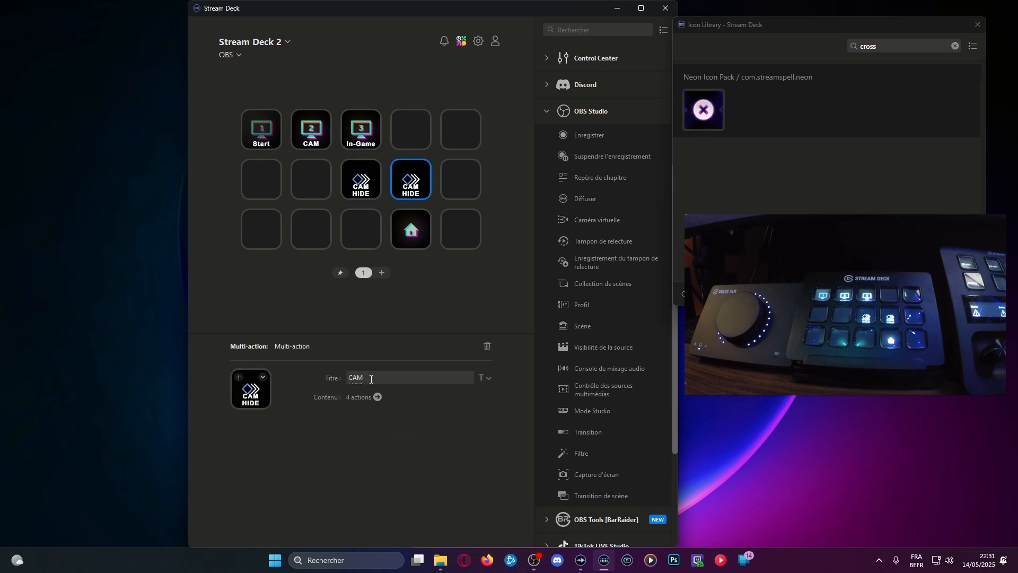
pyautogui.write('SHOW')
pyautogui.click(455, 301)
# Step: Set the fourth source visibility action in the CAM SHOW multi-action to Afficher and return to the key layout
pyautogui.doubleClick(421, 187)
pyautogui.click(420, 140)
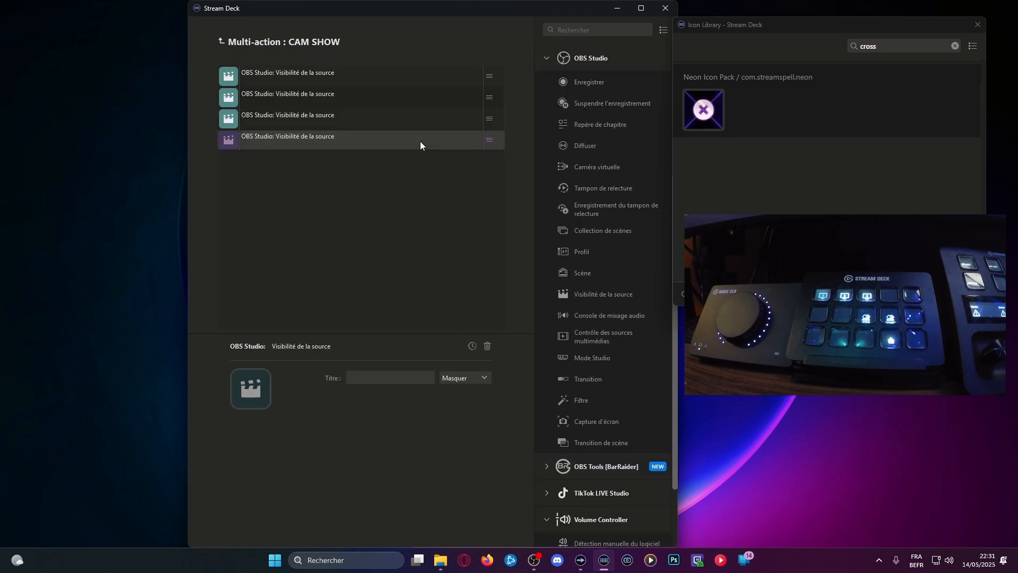
pyautogui.click(460, 377)
pyautogui.click(464, 392)
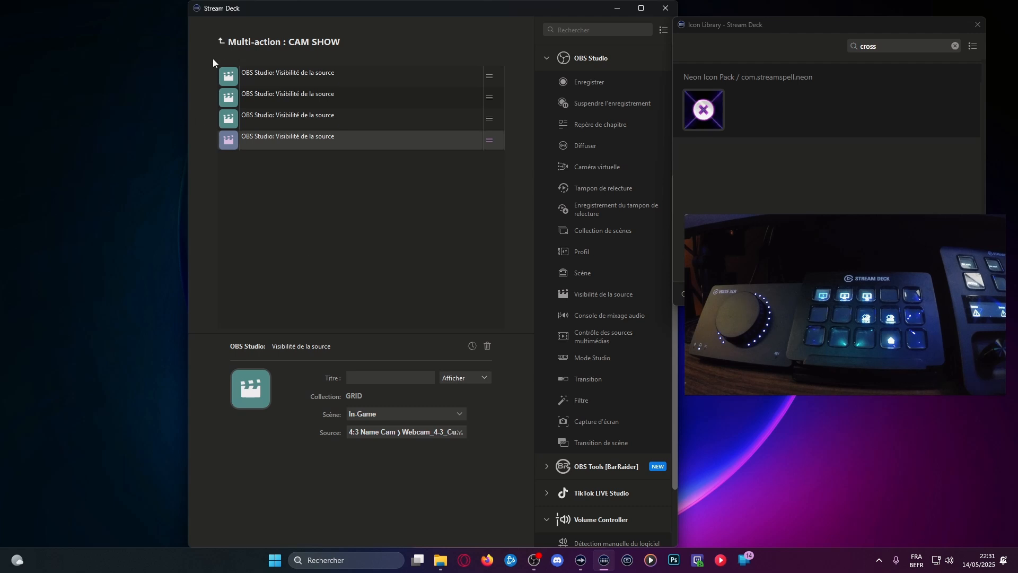
pyautogui.click(230, 44)
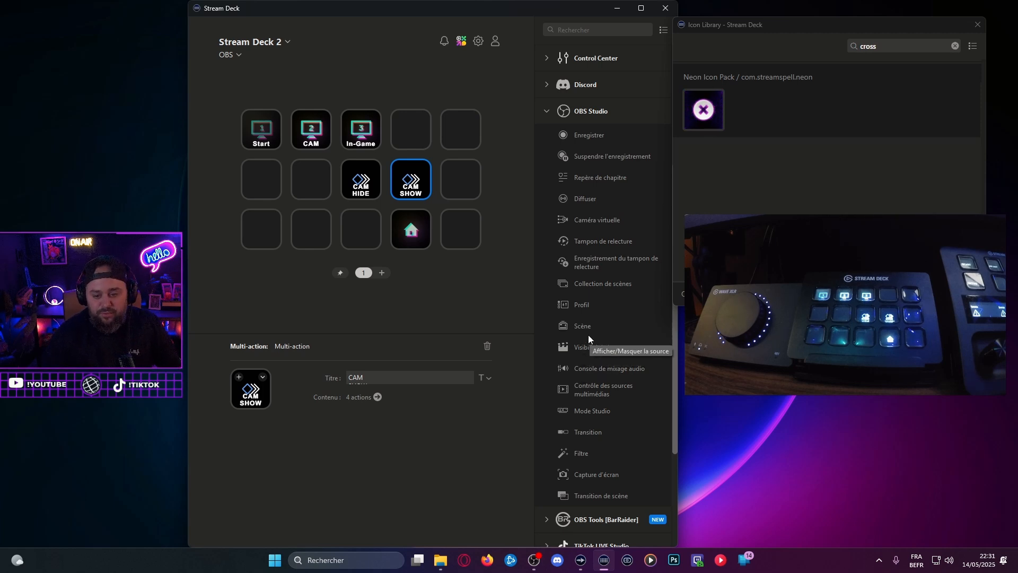
# Step: Open the START STREAM multi-action on the Main profile to examine its contents
pyautogui.scroll(3, 587, 335)
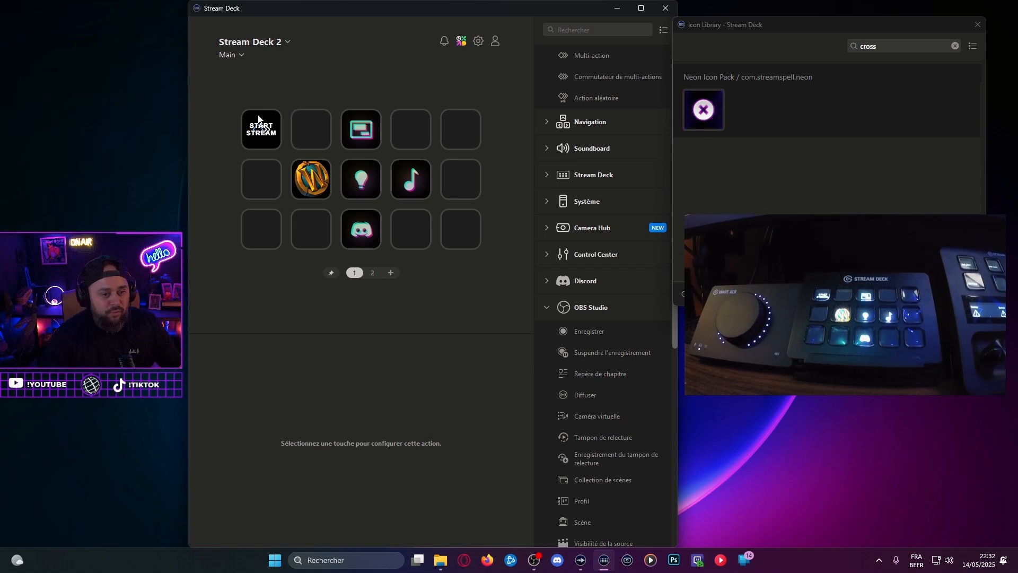
pyautogui.doubleClick(259, 119)
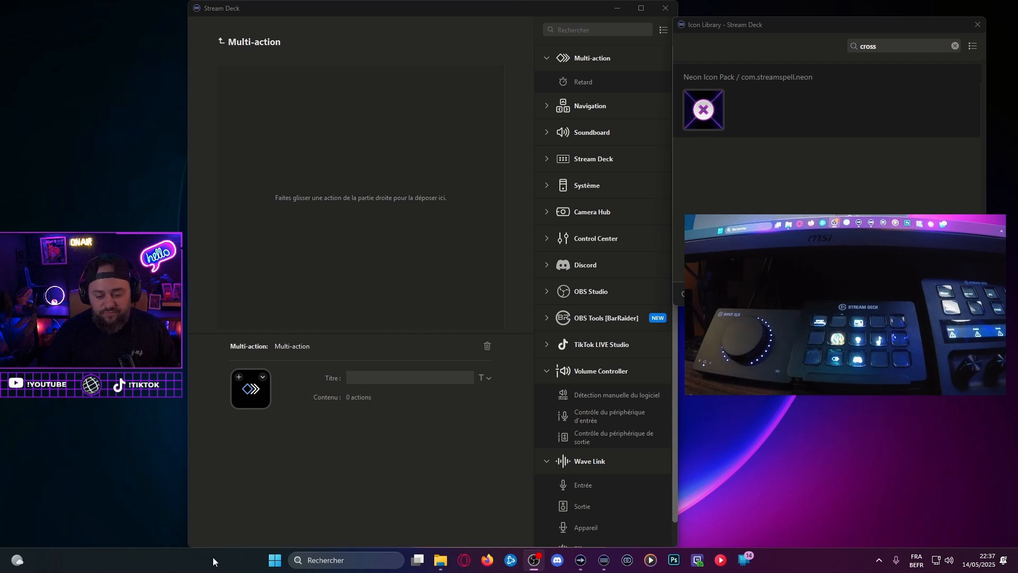
# Step: Preview the singe video from the scenette folder in File Explorer, close the player and return to Stream Deck
pyautogui.moveTo(440, 560)
pyautogui.click(445, 471)
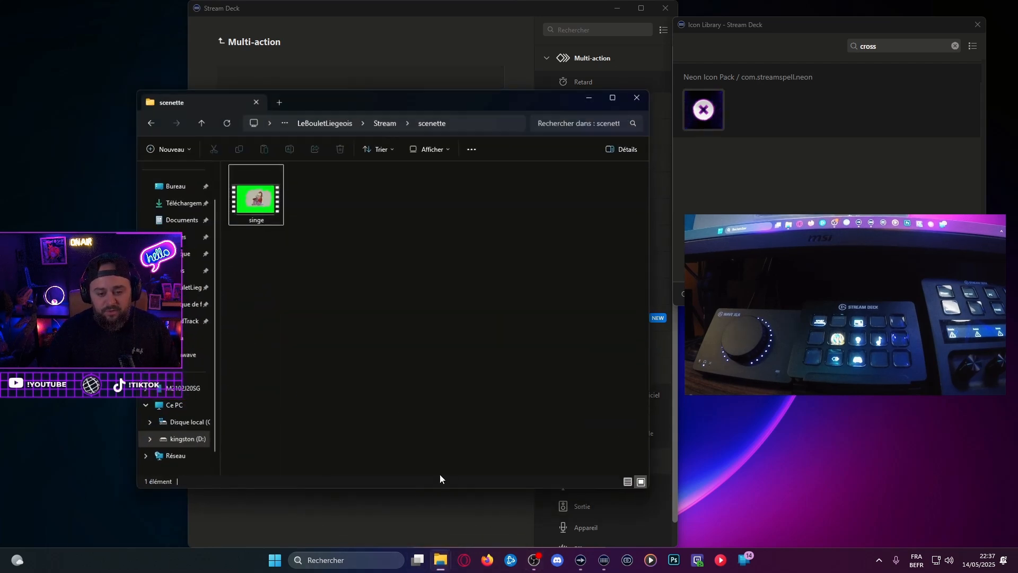
pyautogui.doubleClick(271, 200)
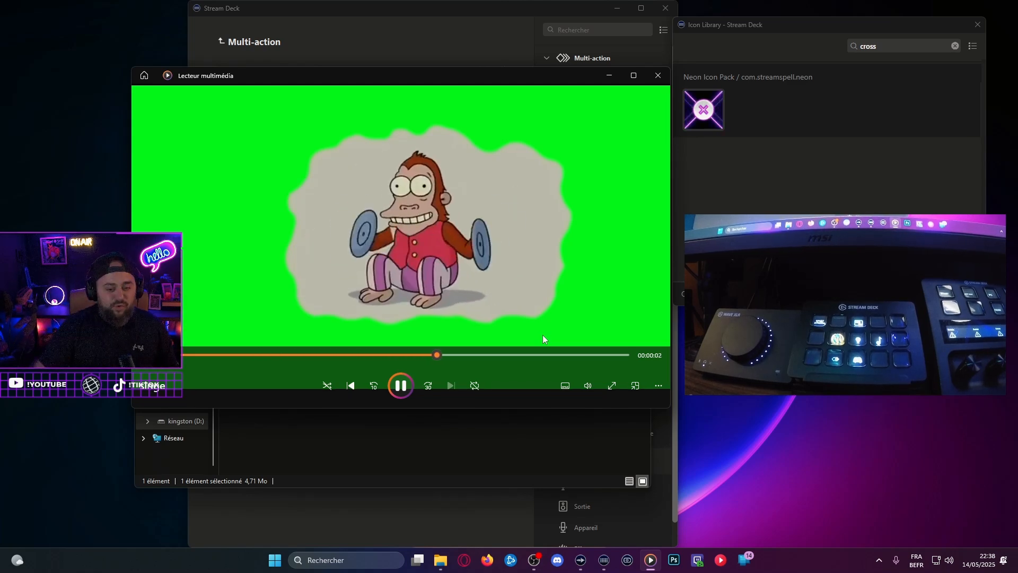
pyautogui.click(401, 386)
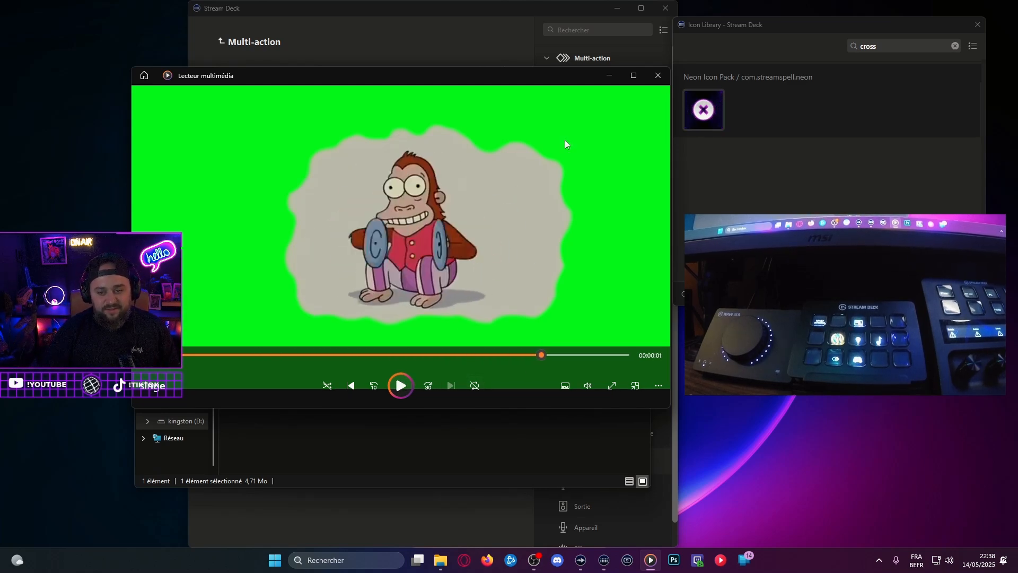
pyautogui.click(656, 76)
pyautogui.click(458, 15)
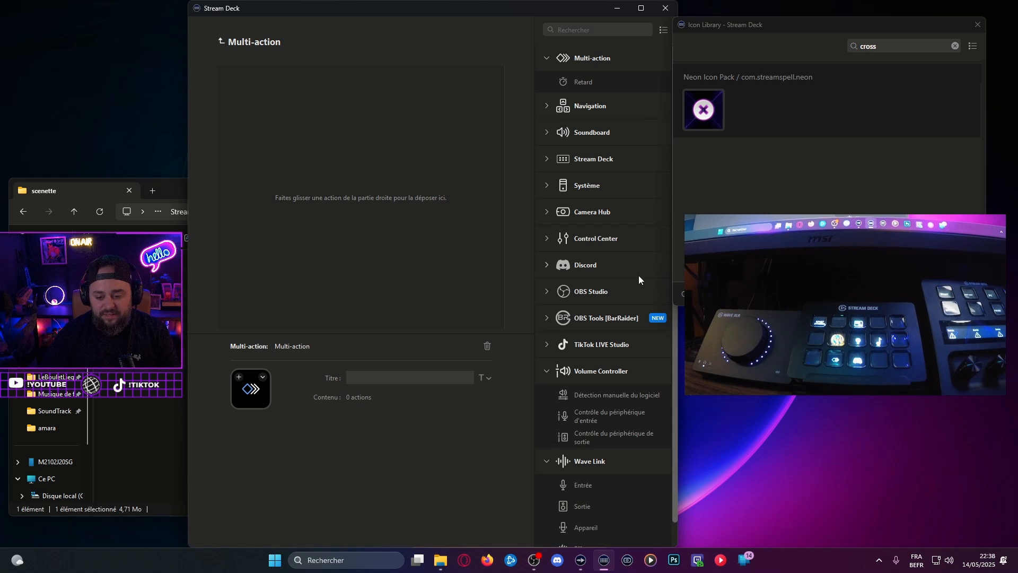
# Step: Add an OBS Studio Scène action and a Camera Hub Ajuster la caméra action to the empty multi-action
pyautogui.scroll(-1, 610, 356)
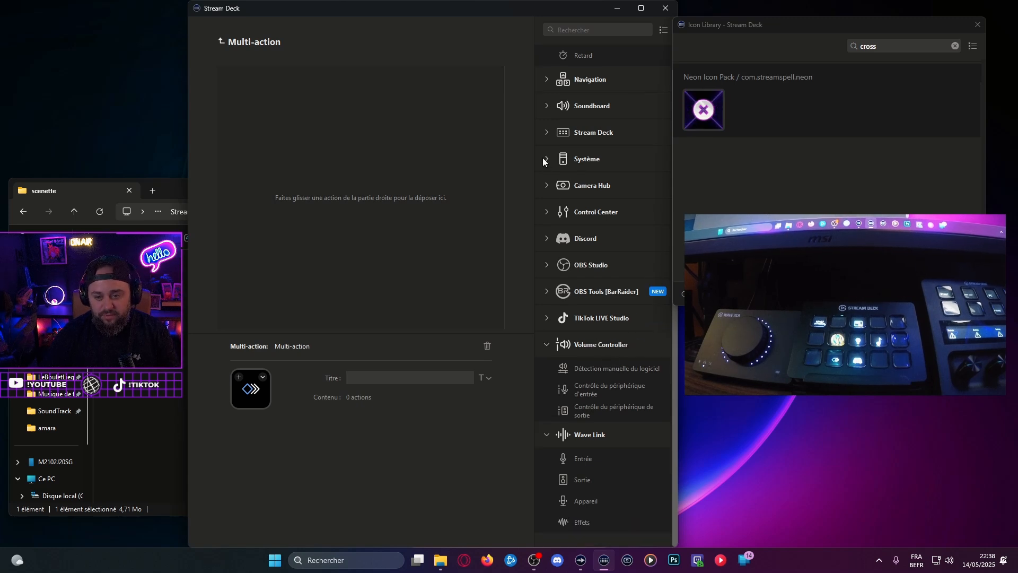
pyautogui.scroll(1, 567, 212)
pyautogui.moveTo(582, 432); pyautogui.dragTo(320, 139)
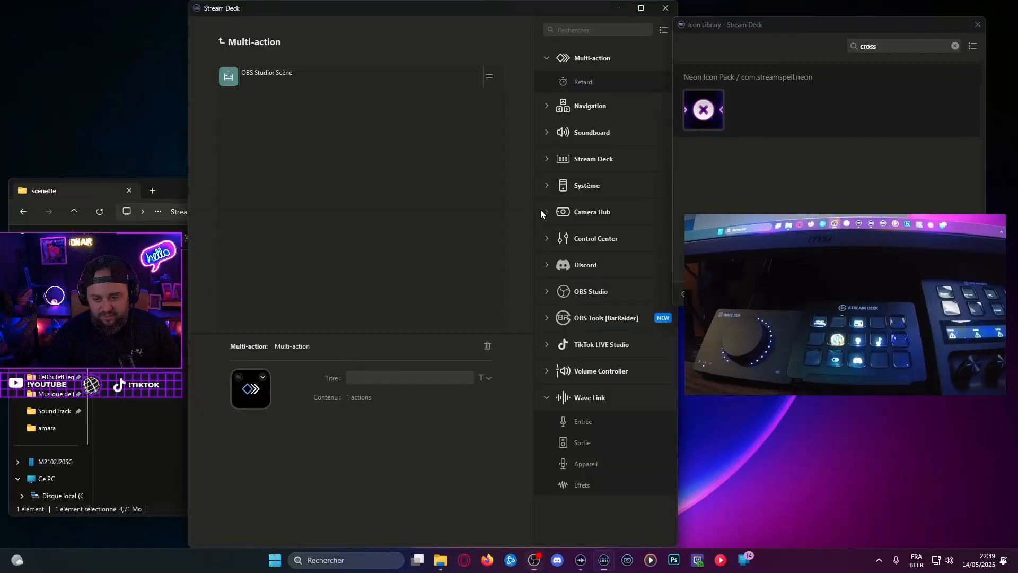
pyautogui.click(541, 211)
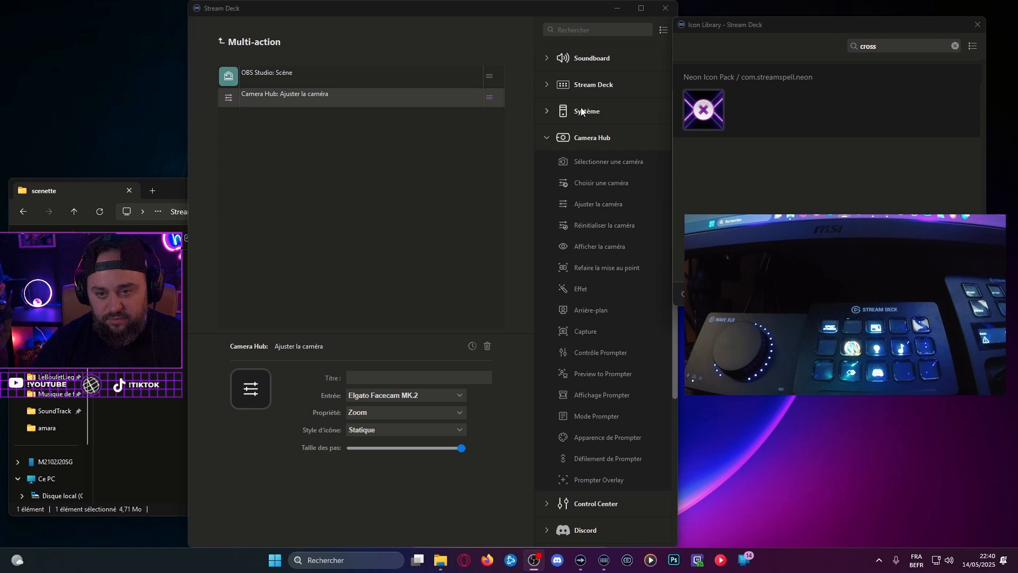
# Step: Add a Retard action to the multi-action and place it between the OBS Studio Scène and Camera Hub Ajuster la caméra actions
pyautogui.click(558, 140)
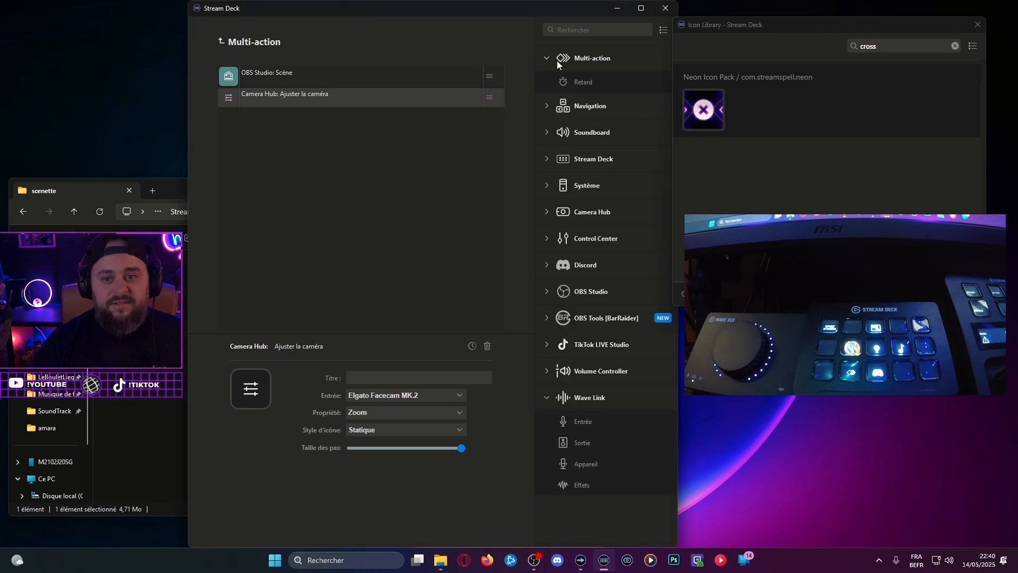
pyautogui.moveTo(571, 84); pyautogui.dragTo(326, 97)
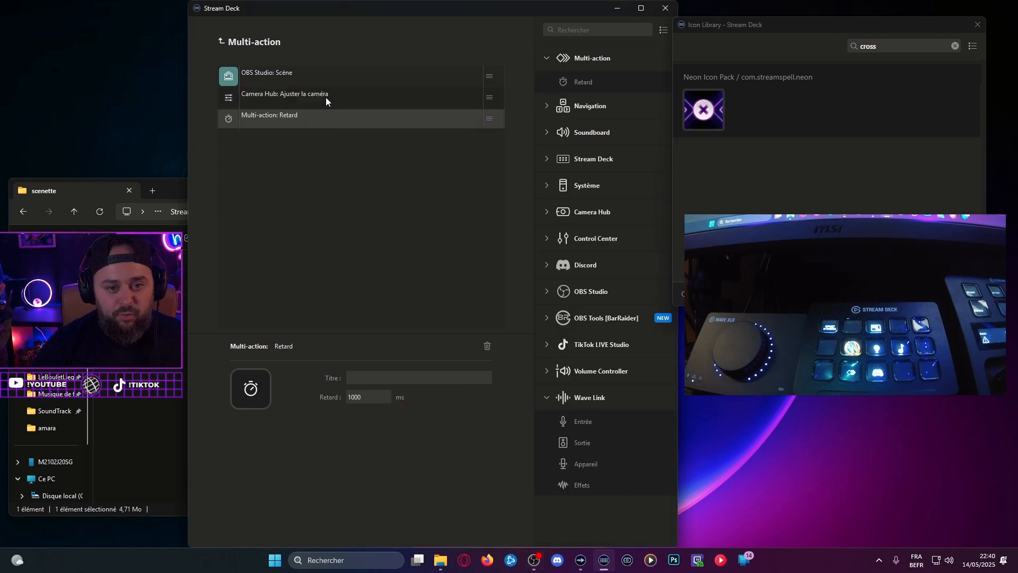
pyautogui.click(367, 14)
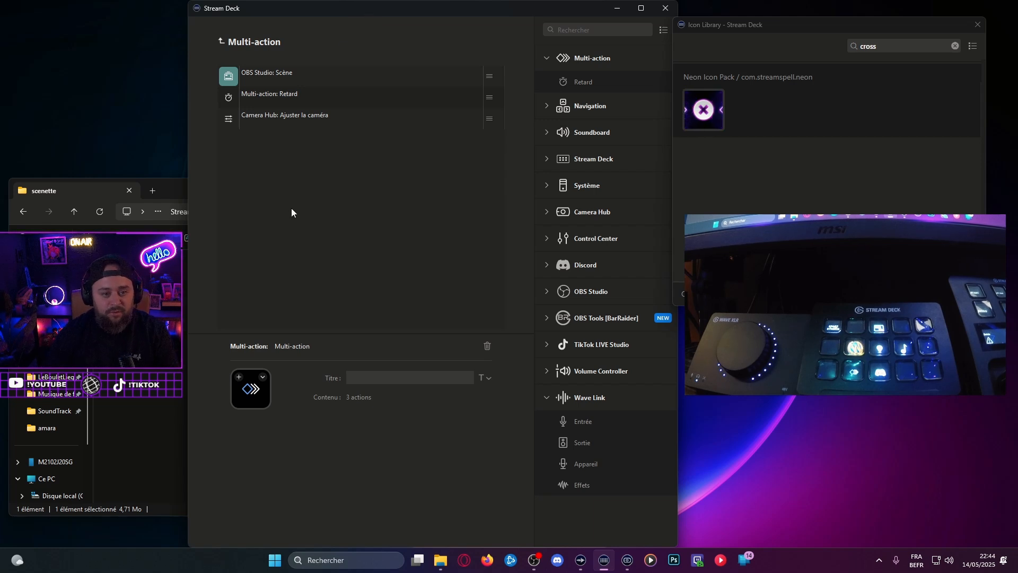
# Step: Add an OBS Studio Visibilité de la source action at the end, using the CAM scene and the singe source
pyautogui.click(555, 293)
pyautogui.scroll(-3, 579, 320)
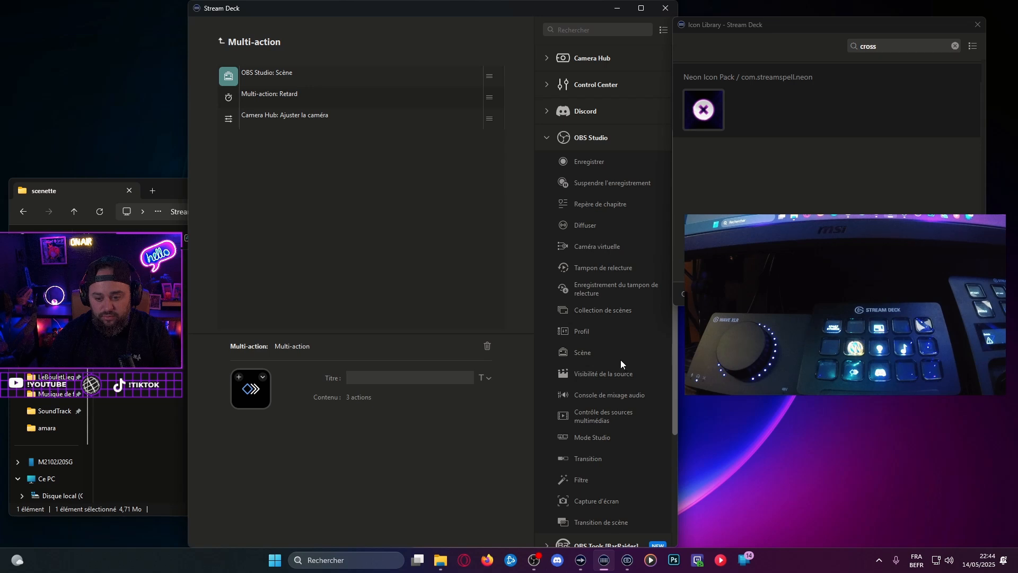
pyautogui.moveTo(626, 374); pyautogui.dragTo(381, 172)
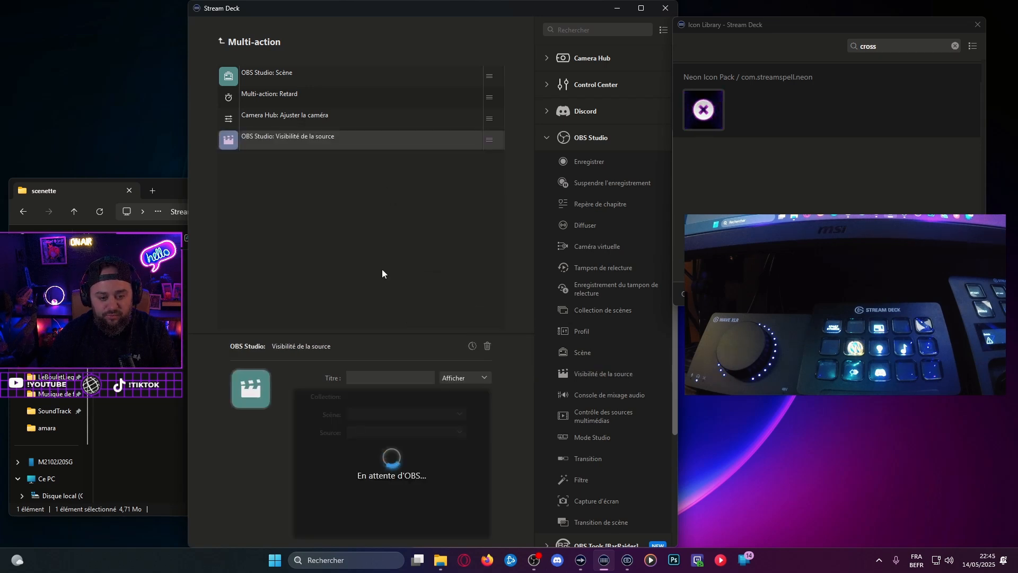
pyautogui.click(371, 416)
pyautogui.click(368, 266)
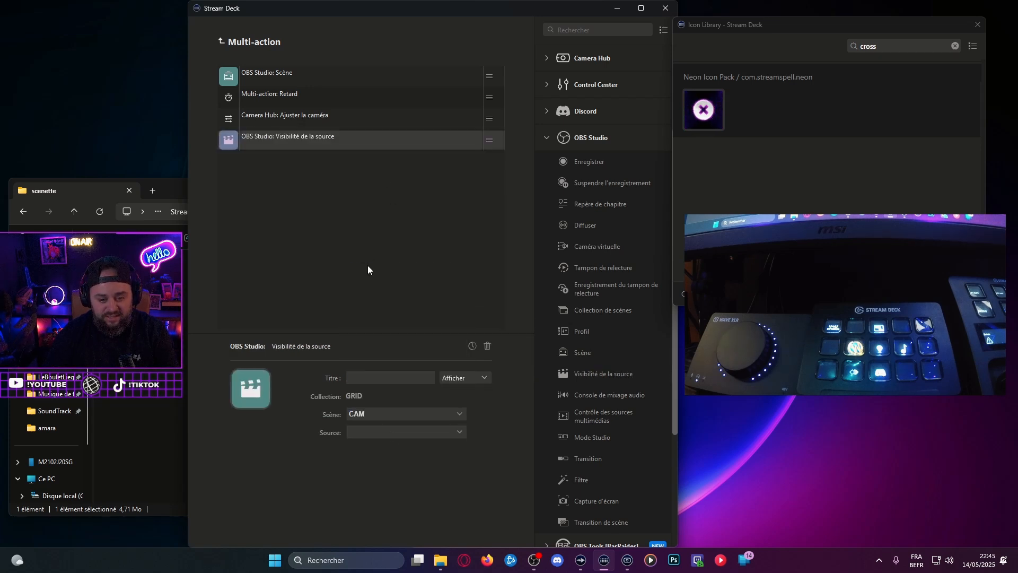
pyautogui.click(374, 432)
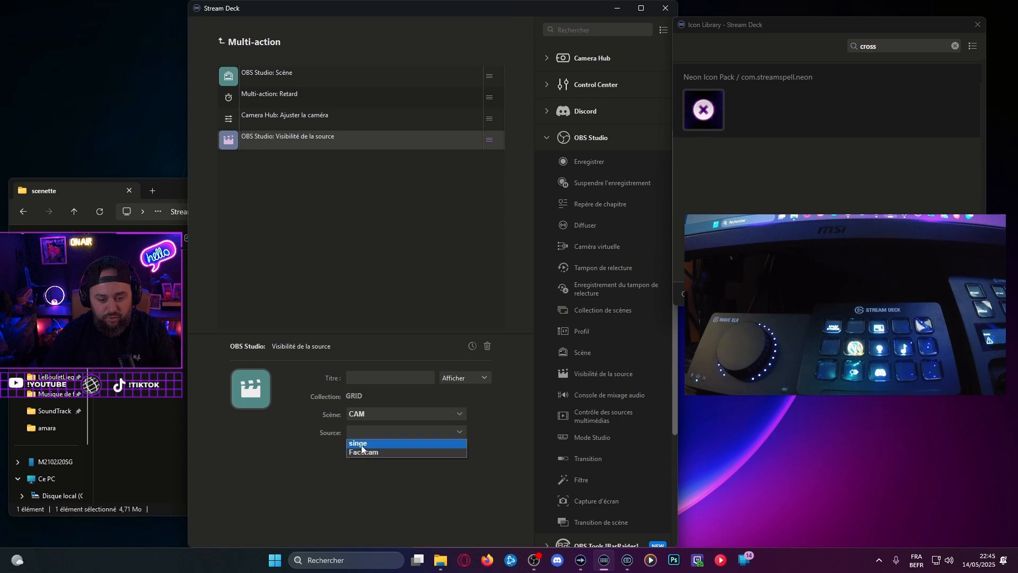
pyautogui.click(362, 445)
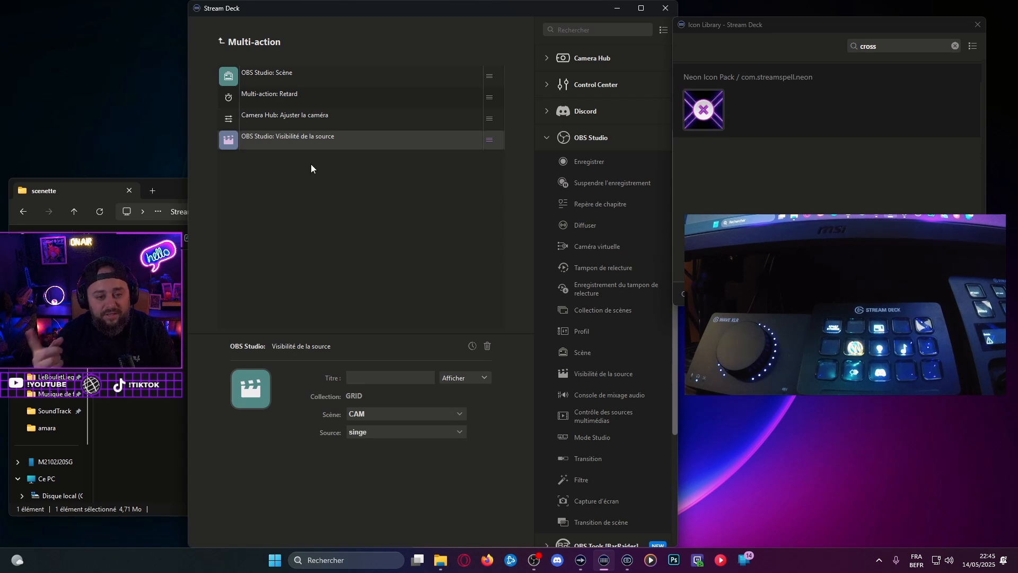
# Step: Add a second Retard action after the source visibility action and change the first digit of its delay to 6
pyautogui.scroll(3, 545, 66)
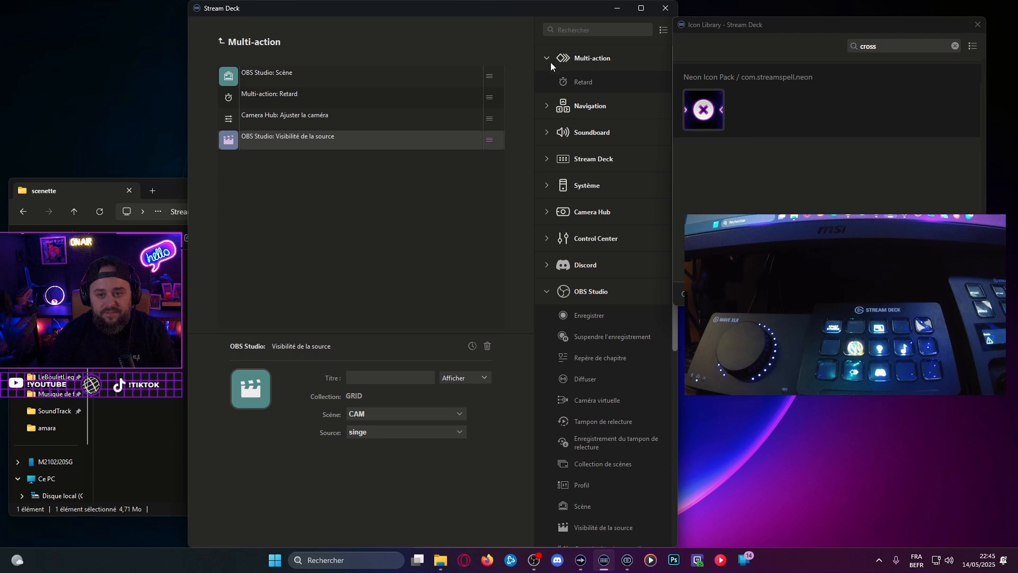
pyautogui.moveTo(575, 82); pyautogui.dragTo(281, 192)
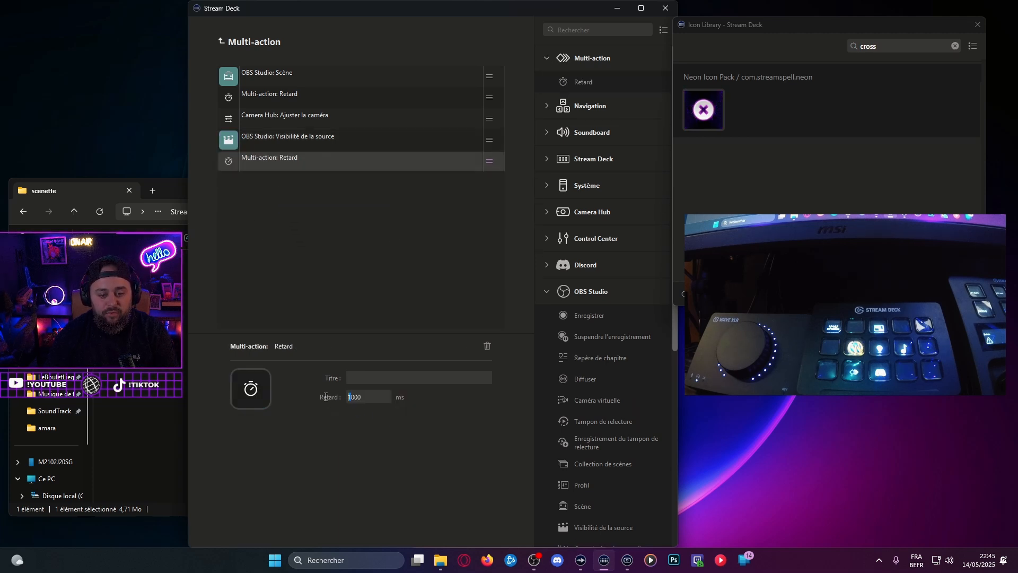
pyautogui.write('6')
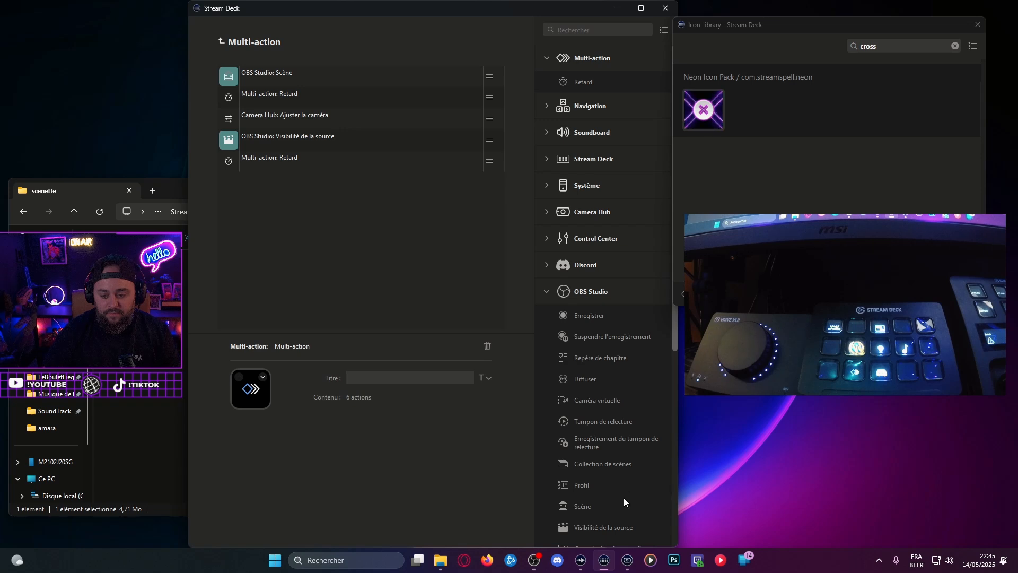
# Step: Add a second OBS Studio Scène action at the end of the multi-action and set its scene to In-Game
pyautogui.moveTo(588, 508); pyautogui.dragTo(302, 237)
pyautogui.click(367, 396)
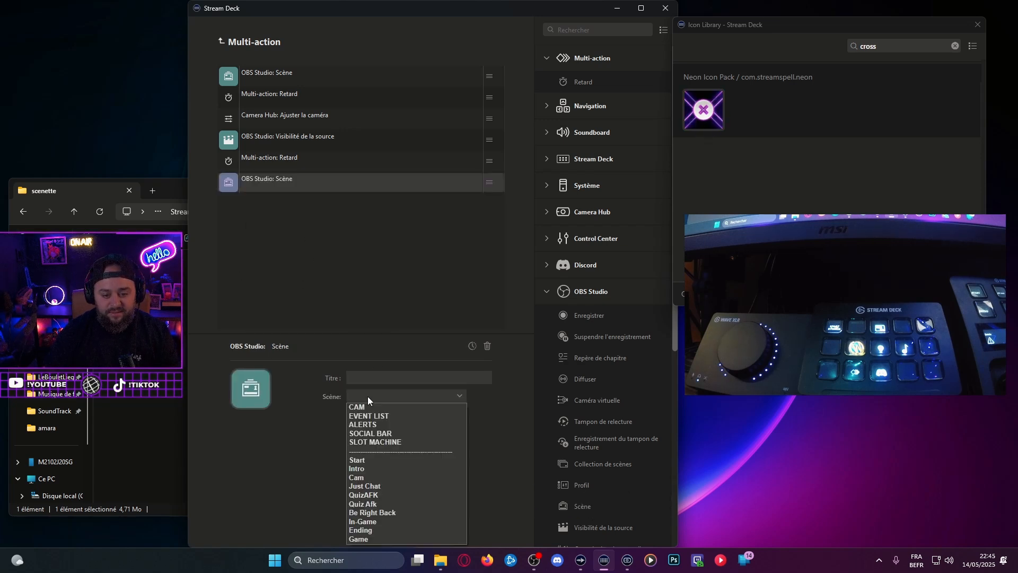
pyautogui.click(376, 521)
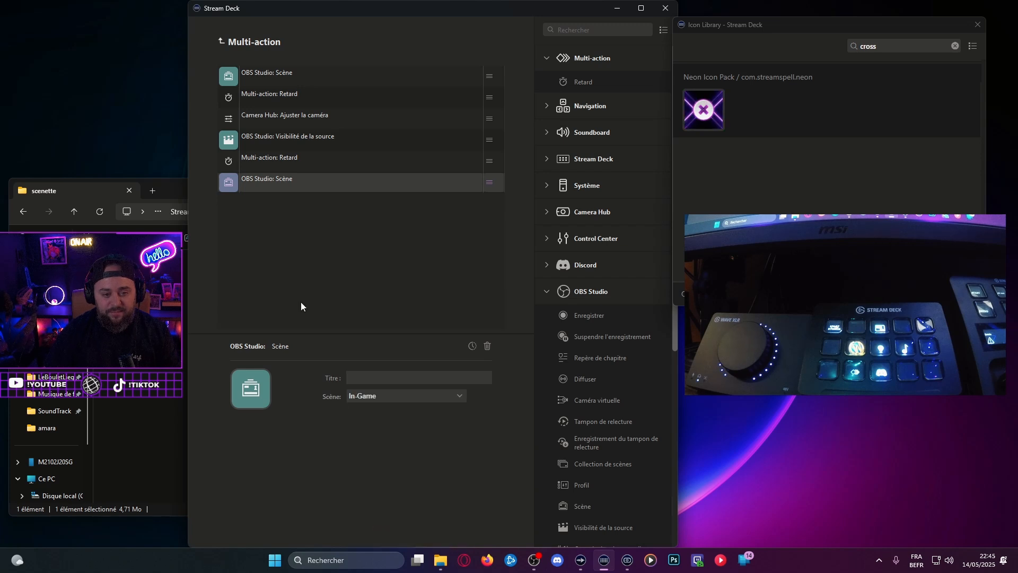
# Step: Add a second Camera Hub Ajuster la caméra action at the end of the multi-action and return to the key layout
pyautogui.click(546, 291)
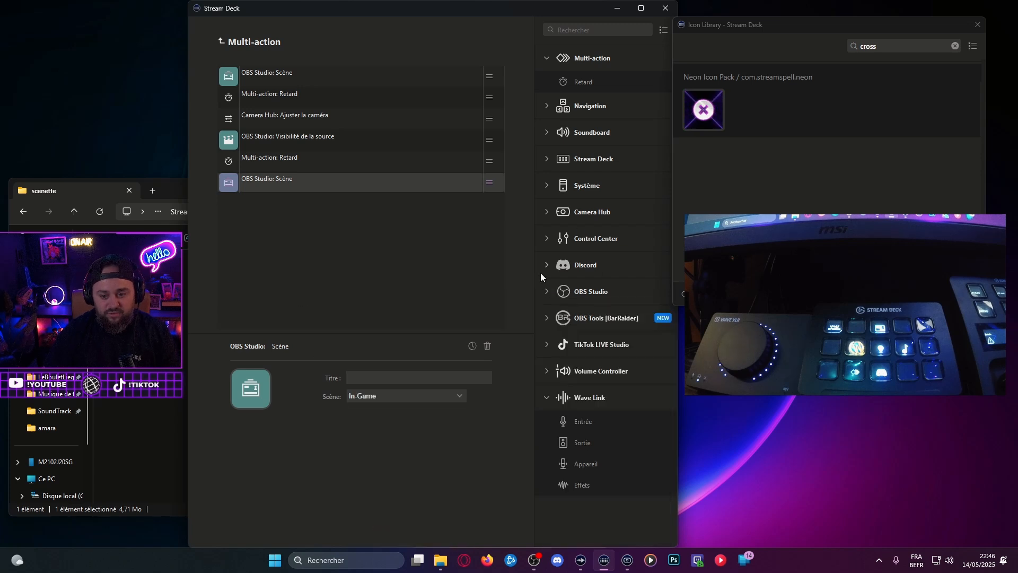
pyautogui.click(553, 212)
pyautogui.moveTo(613, 333); pyautogui.dragTo(318, 201)
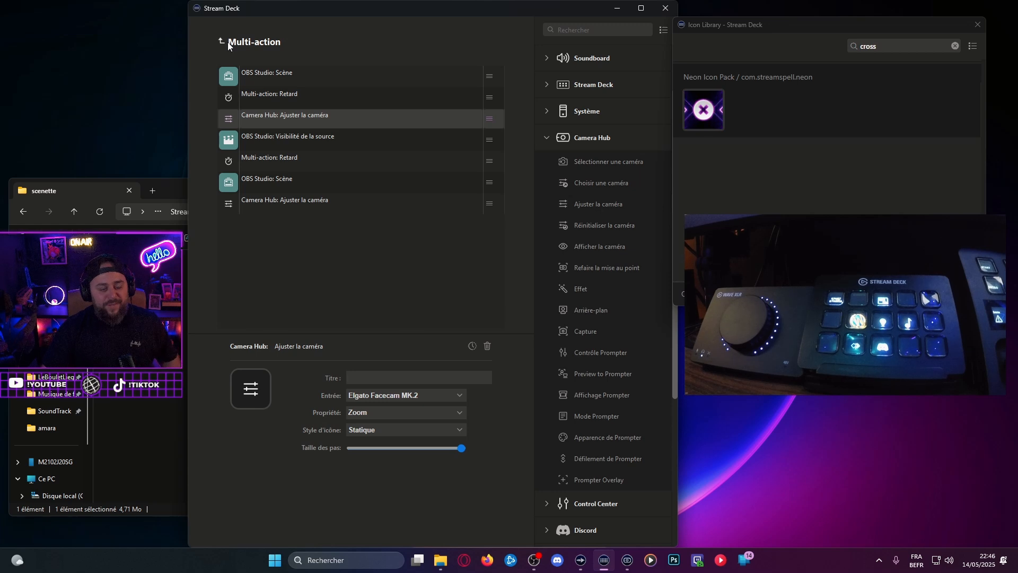
pyautogui.click(227, 43)
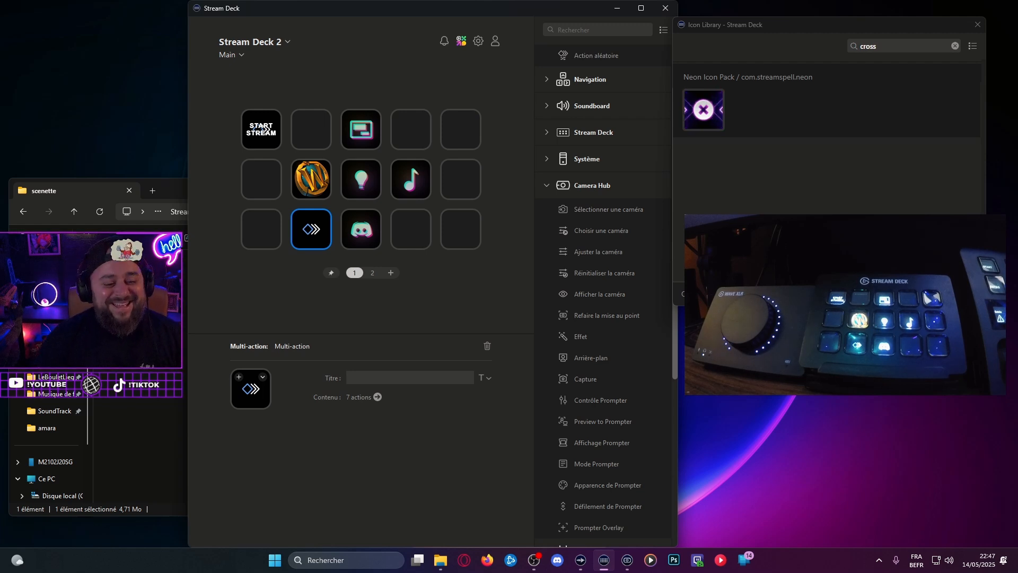
pyautogui.click(250, 379)
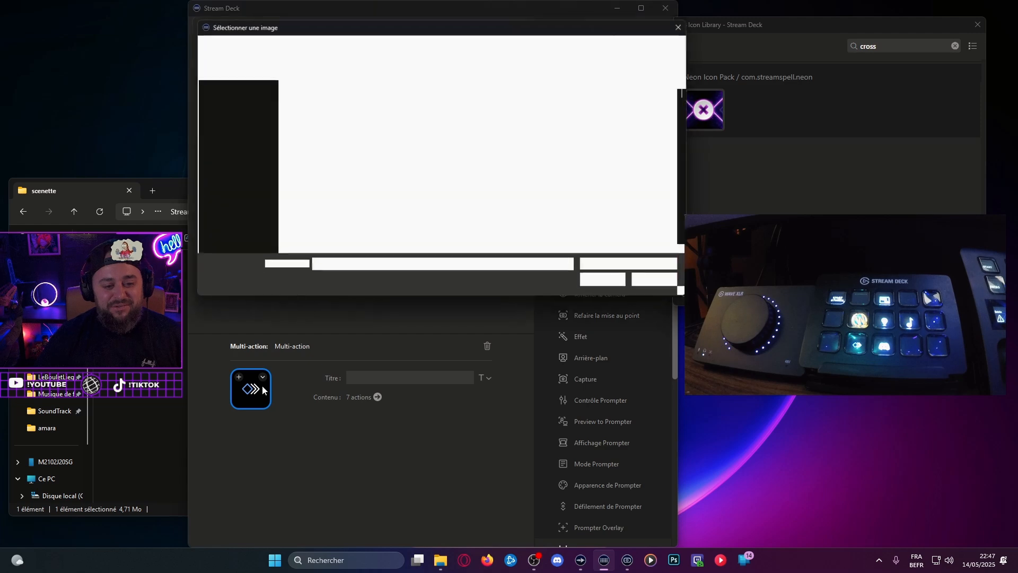
pyautogui.click(660, 283)
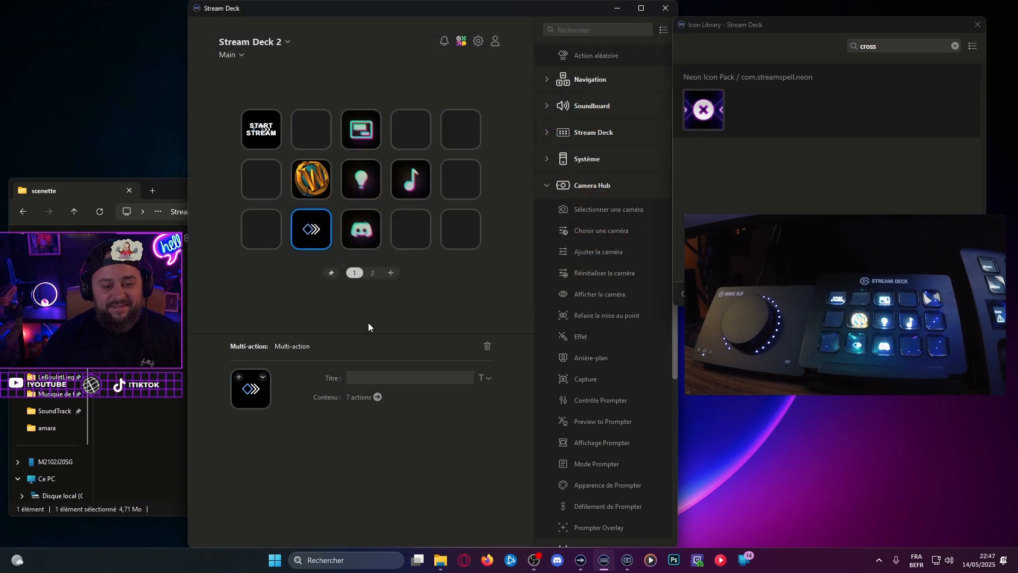
# Step: Reopen the multi-action and add a source visibility action after the second Scène action, setting the singe source in CAM to Masquer
pyautogui.doubleClick(321, 240)
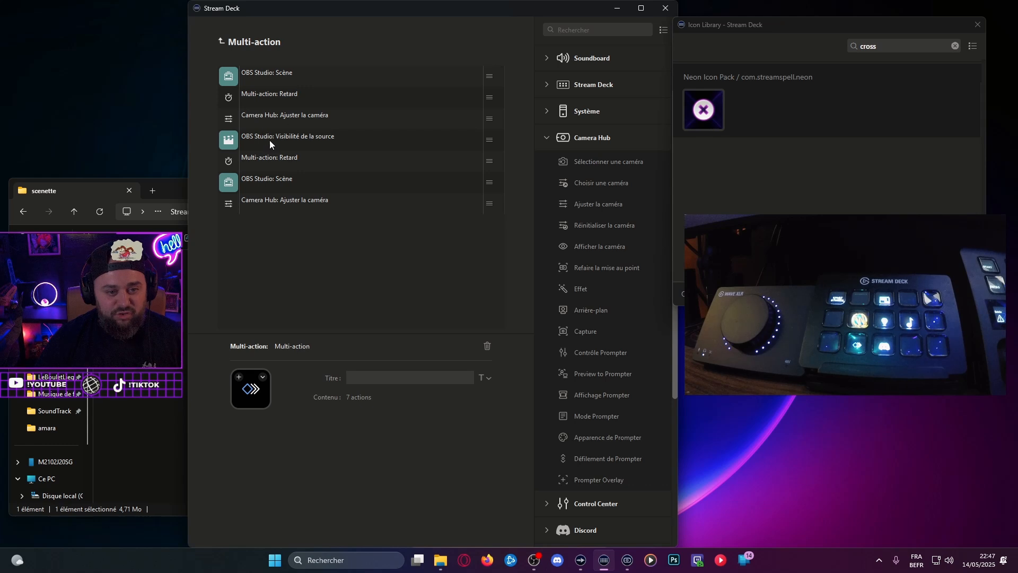
pyautogui.click(295, 137)
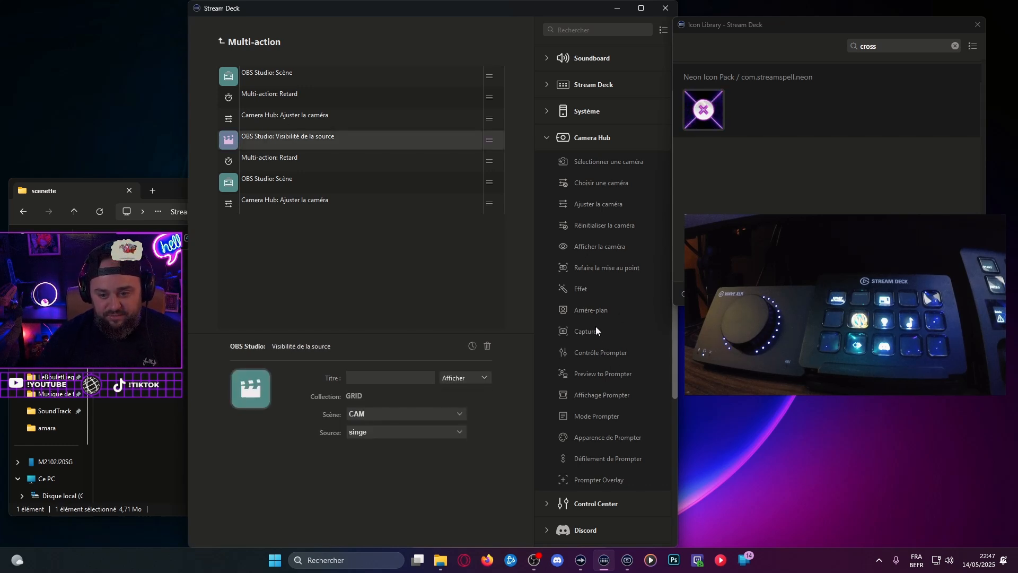
pyautogui.moveTo(618, 370); pyautogui.dragTo(332, 188)
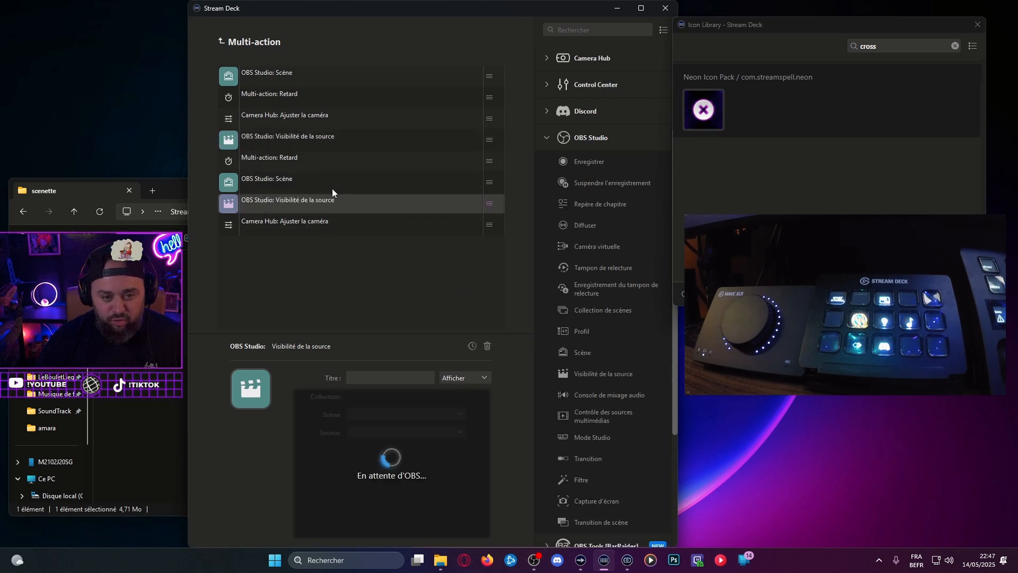
pyautogui.click(369, 428)
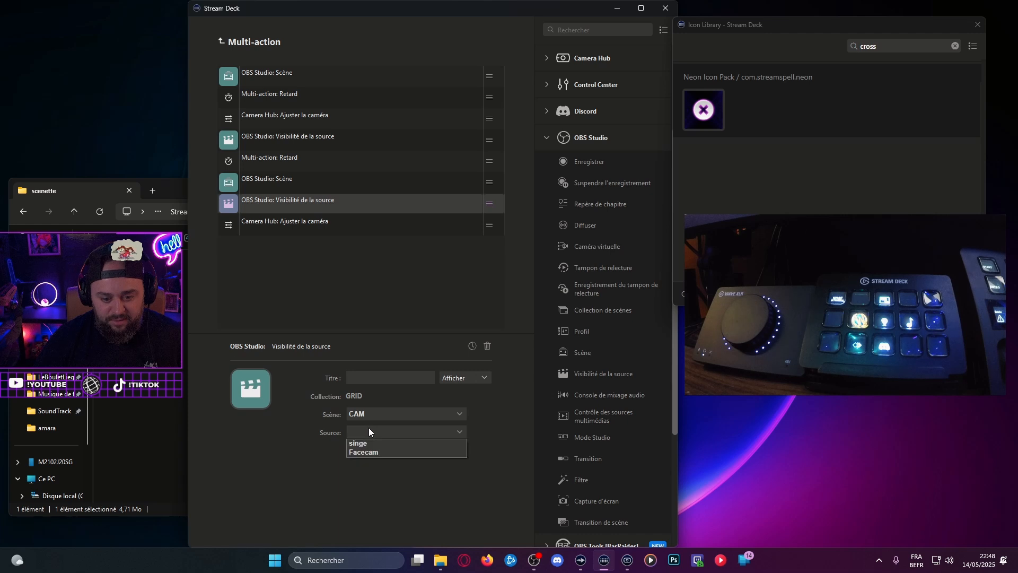
pyautogui.click(366, 445)
pyautogui.click(454, 379)
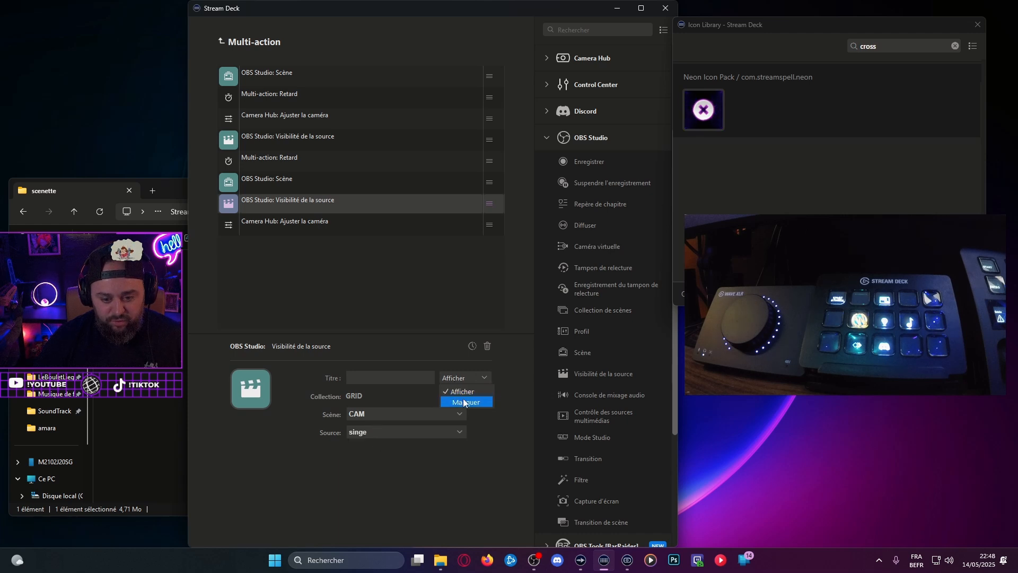
pyautogui.click(456, 401)
pyautogui.click(299, 254)
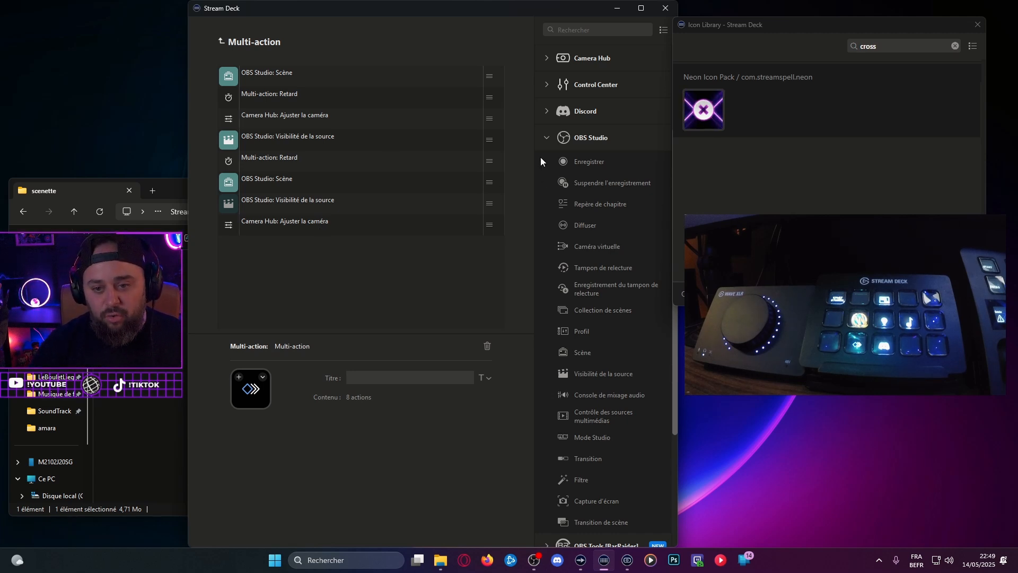
pyautogui.click(545, 141)
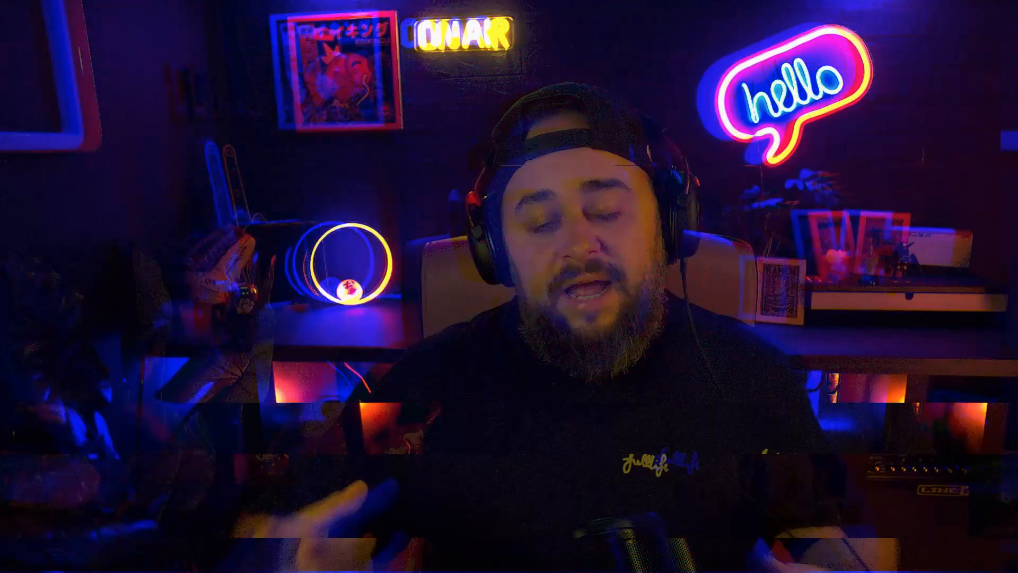